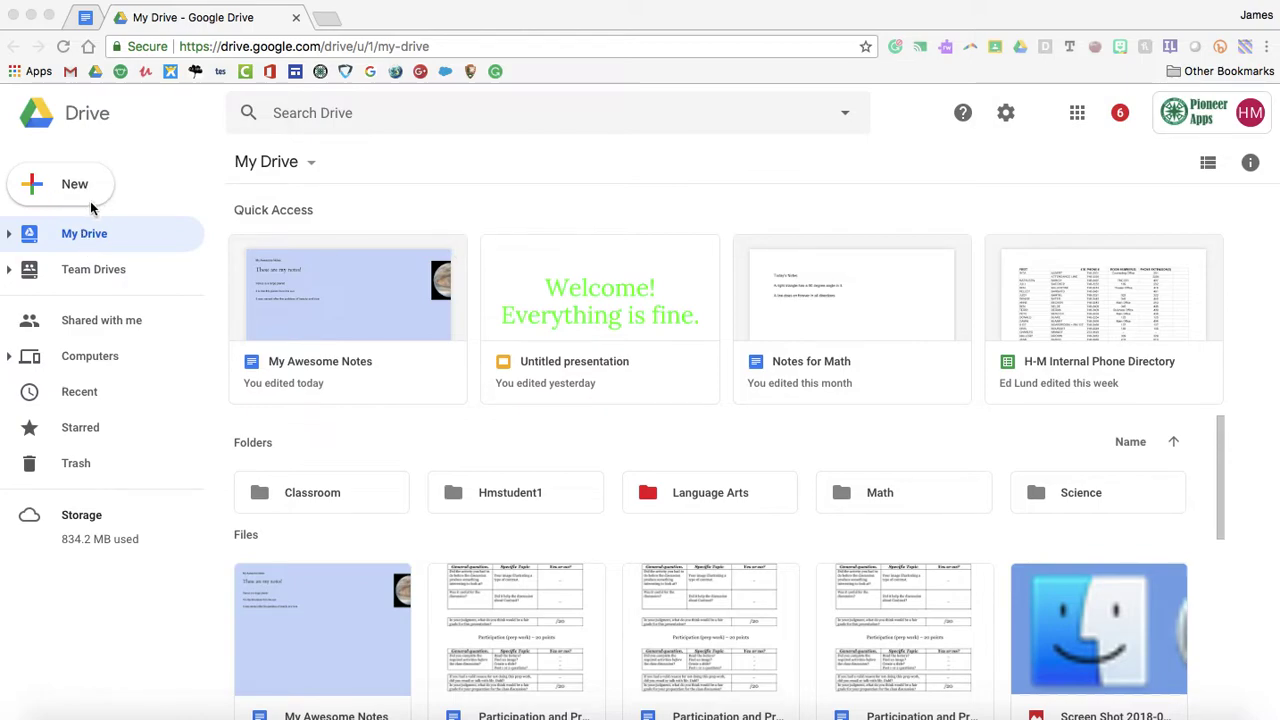
click(40, 190)
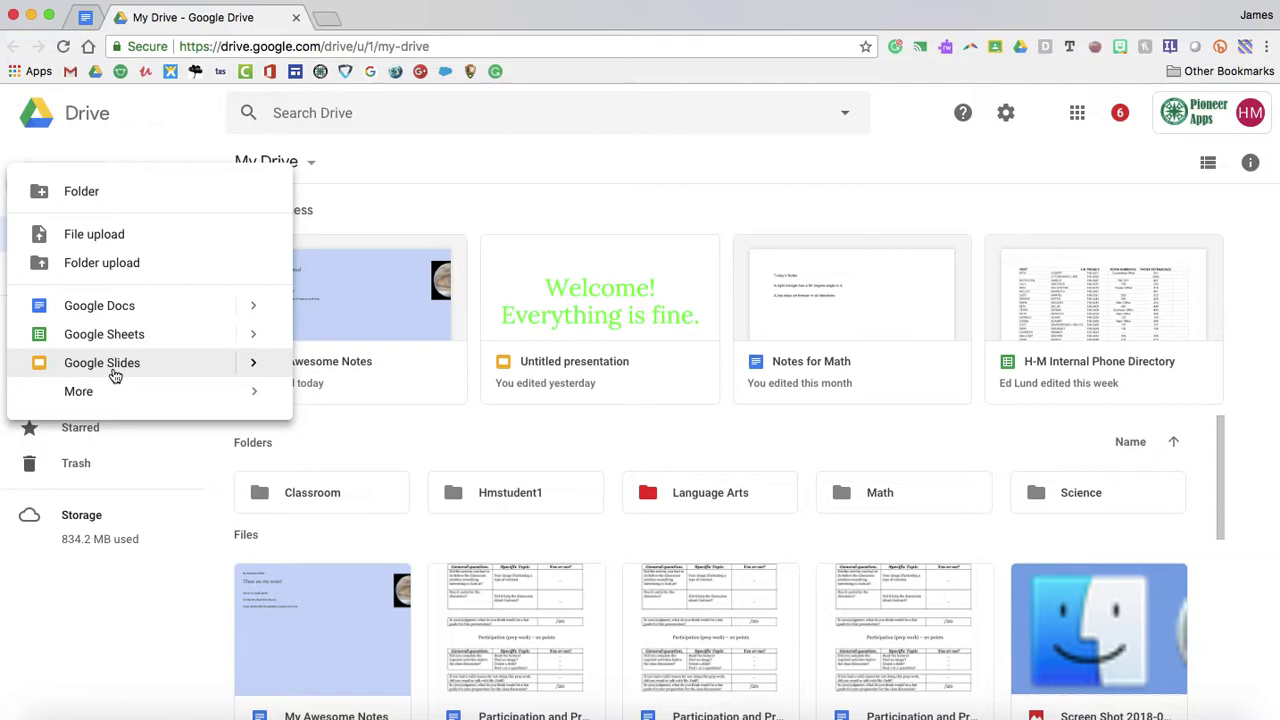
mouse_move(249, 363)
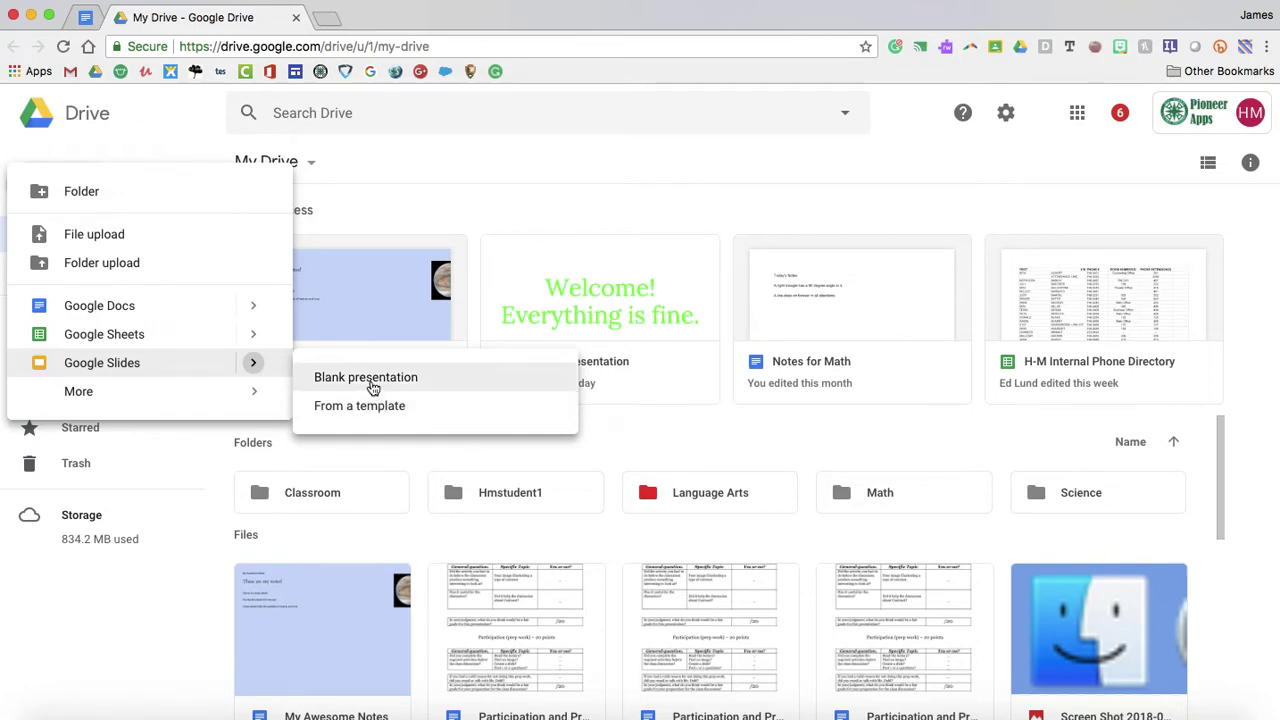
click(372, 174)
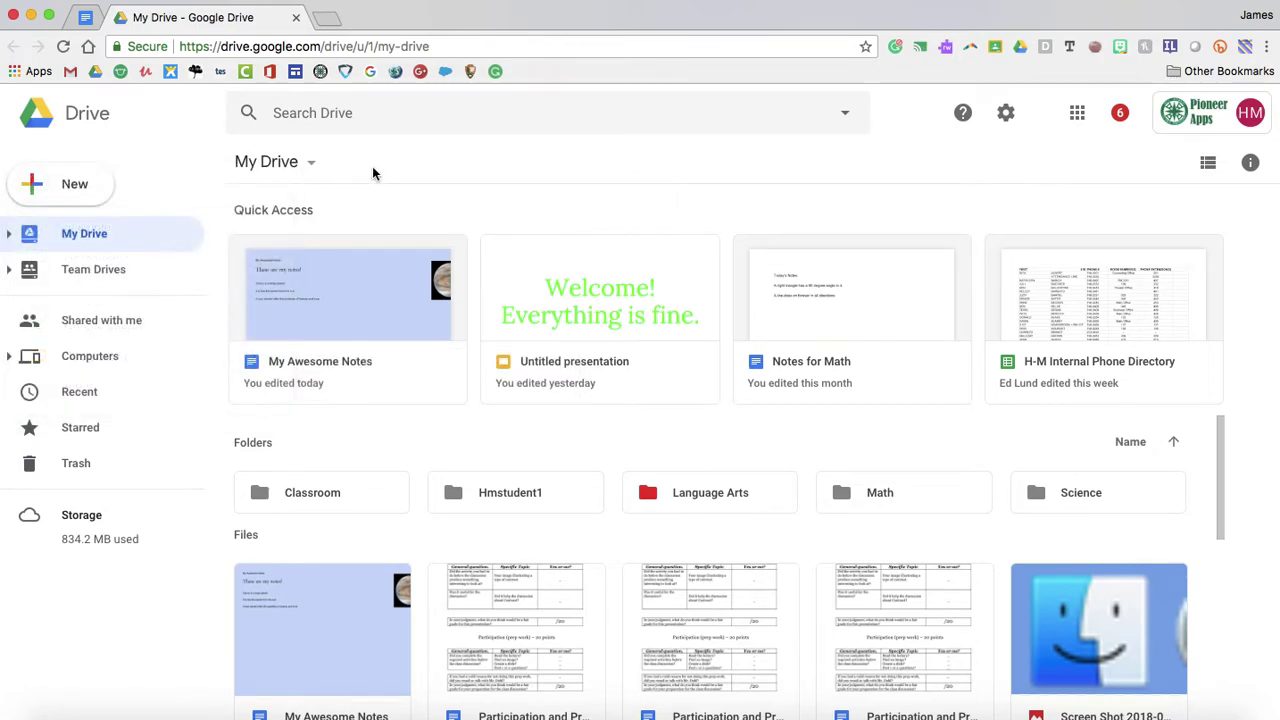
Step: Switch from Google Drive to the Google Slides home page and close the My Drive tab
click(1078, 115)
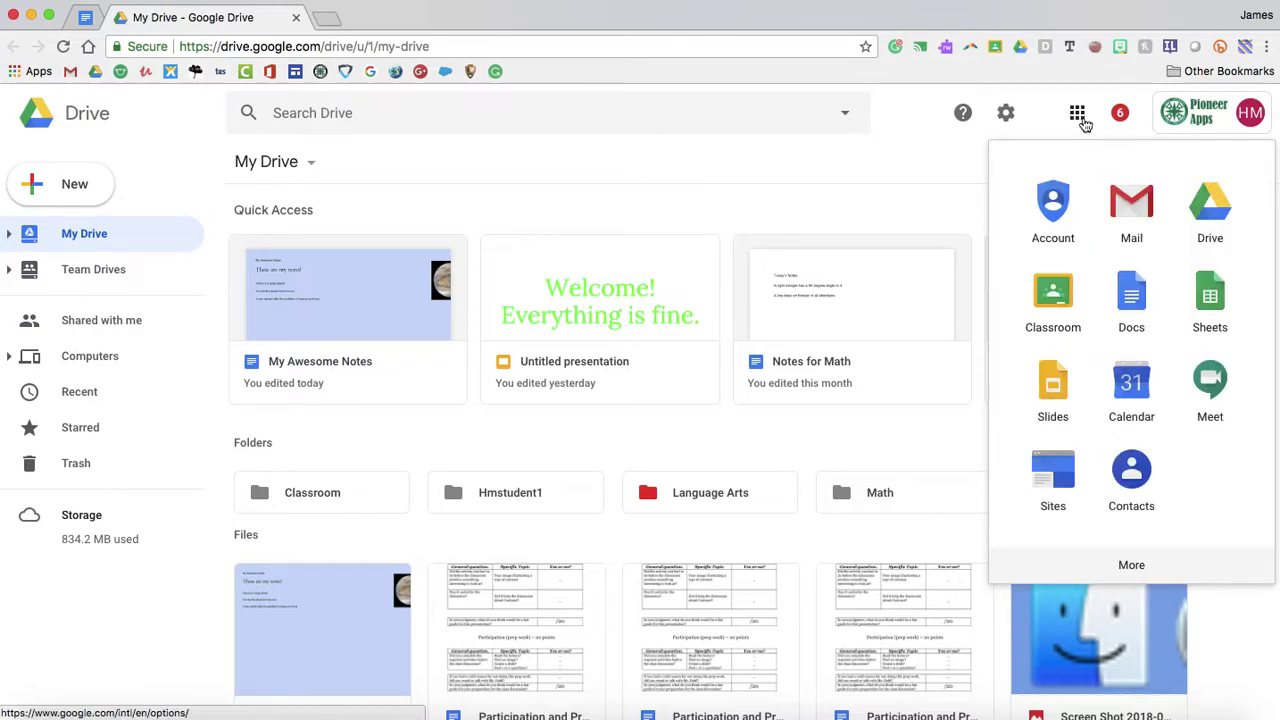
click(1060, 385)
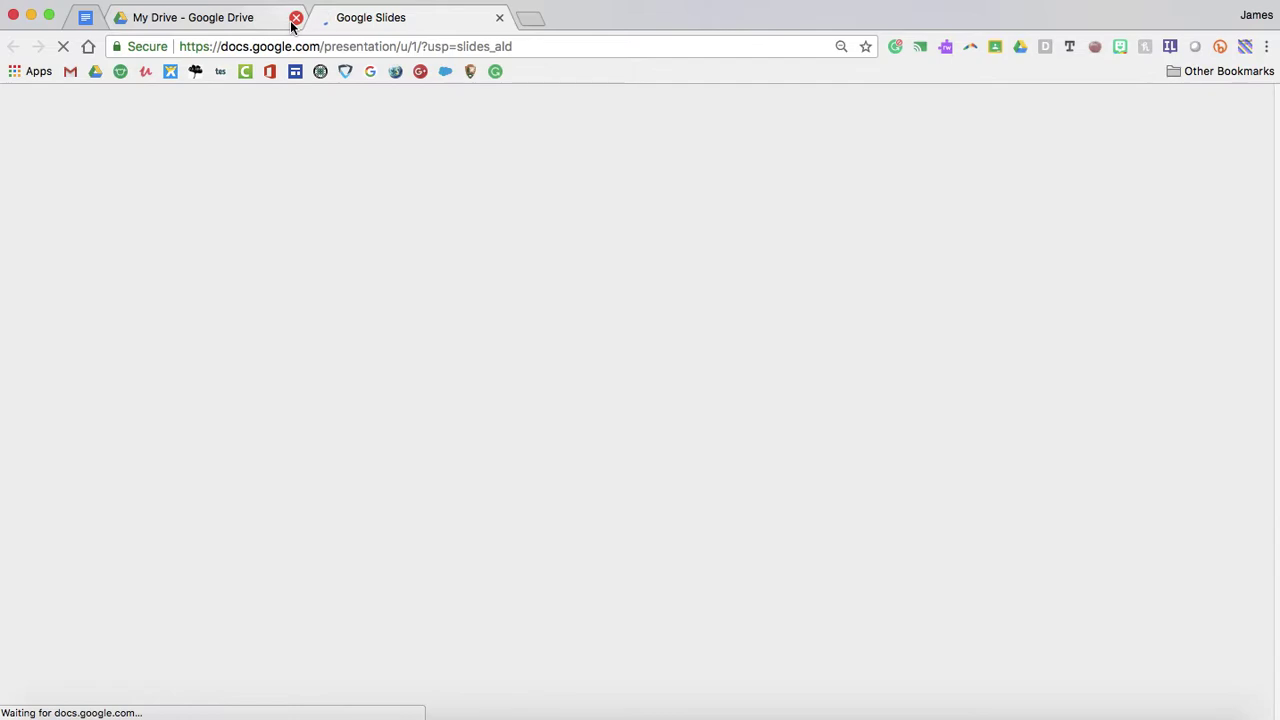
click(296, 18)
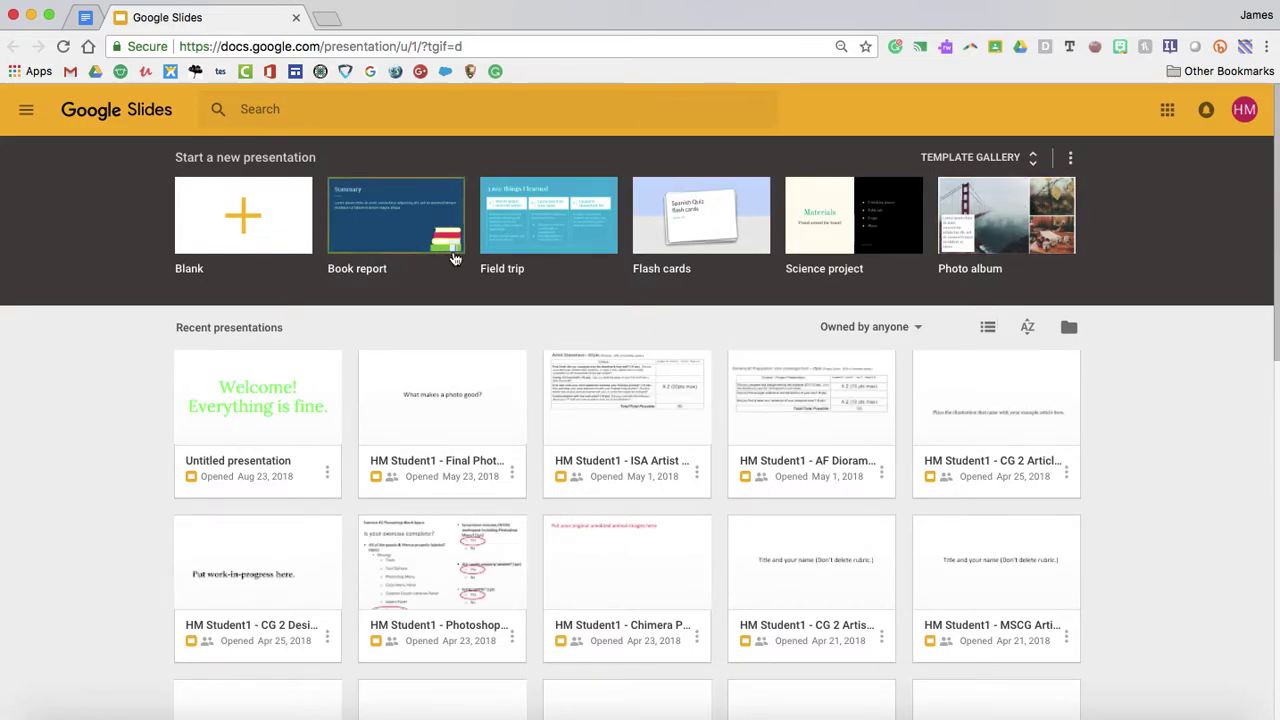
Step: Look through the general presentation templates in the template gallery, covering Education, Personal and Work, and return to the Slides home page
click(1034, 162)
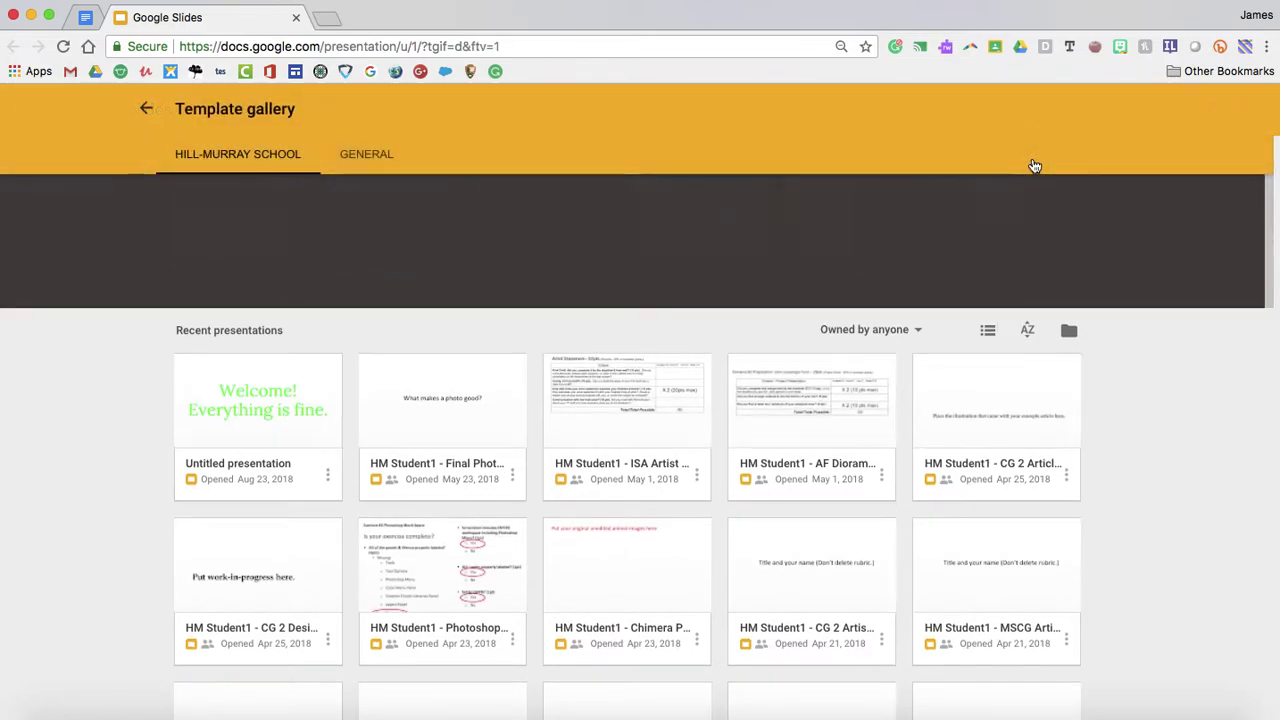
click(376, 158)
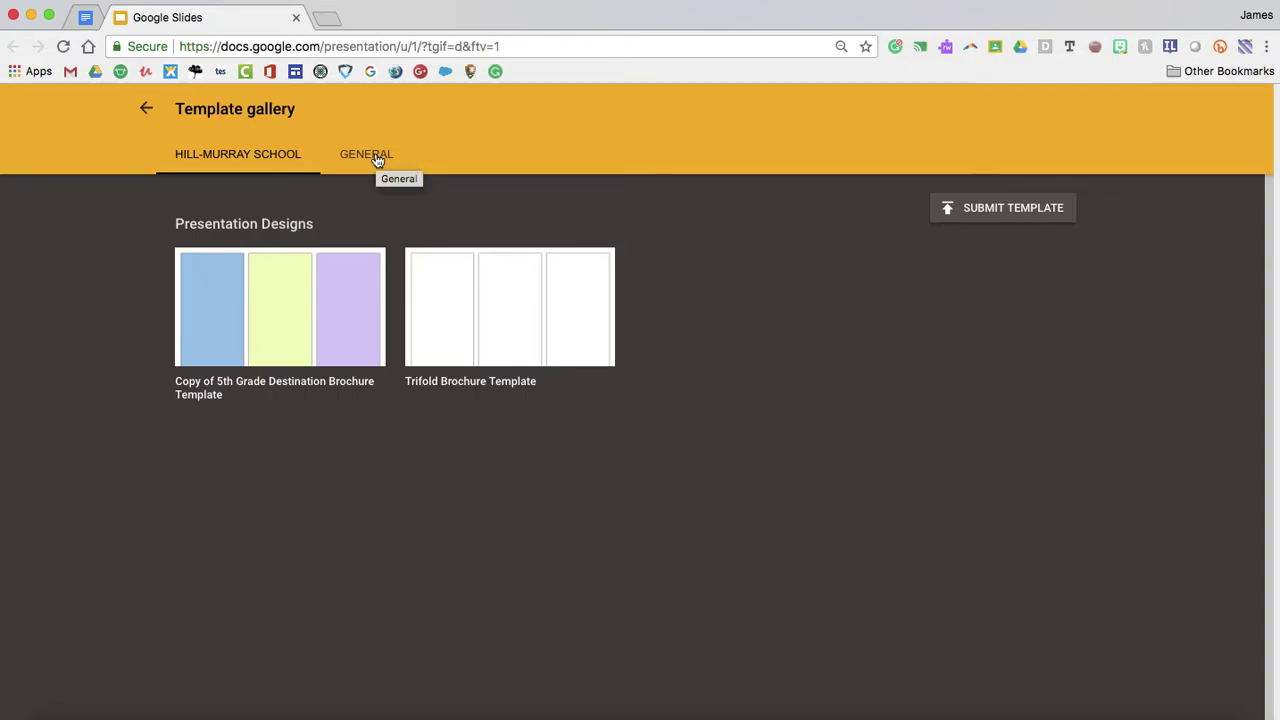
scroll(678, 503, down, 1)
scroll(678, 503, up, 1)
scroll(678, 503, down, 5)
scroll(678, 503, up, 5)
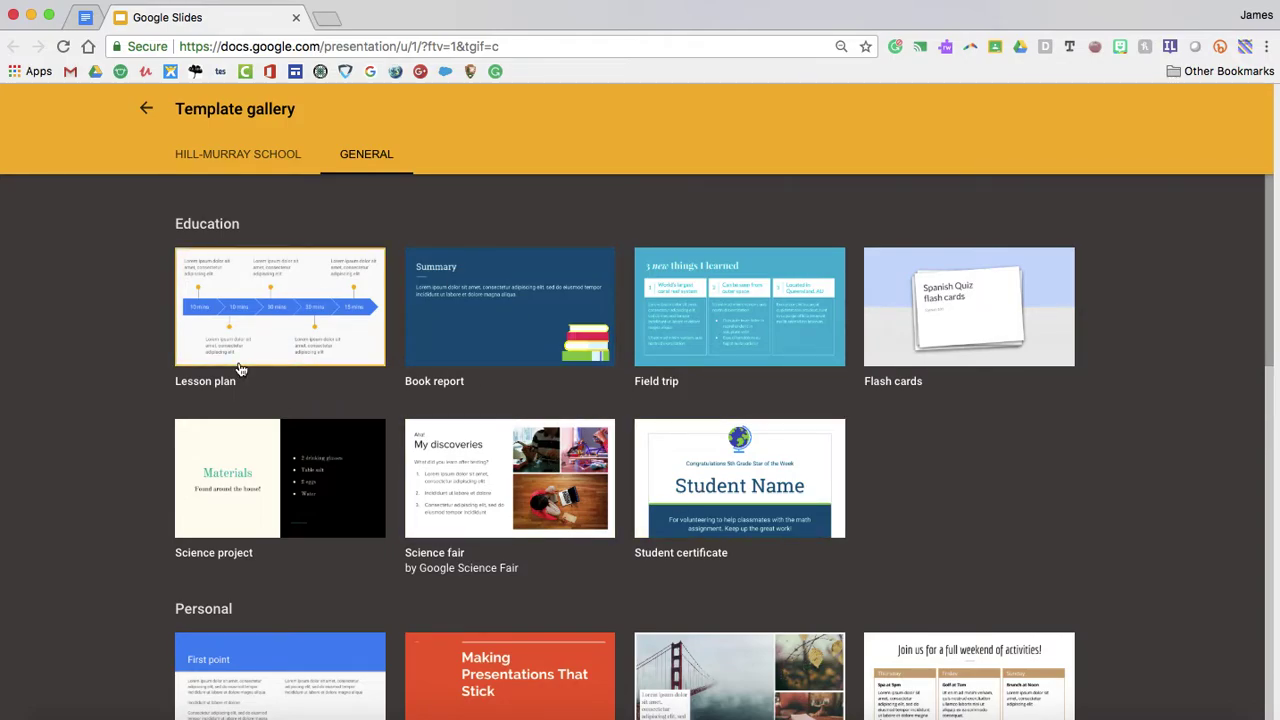
scroll(591, 440, down, 10)
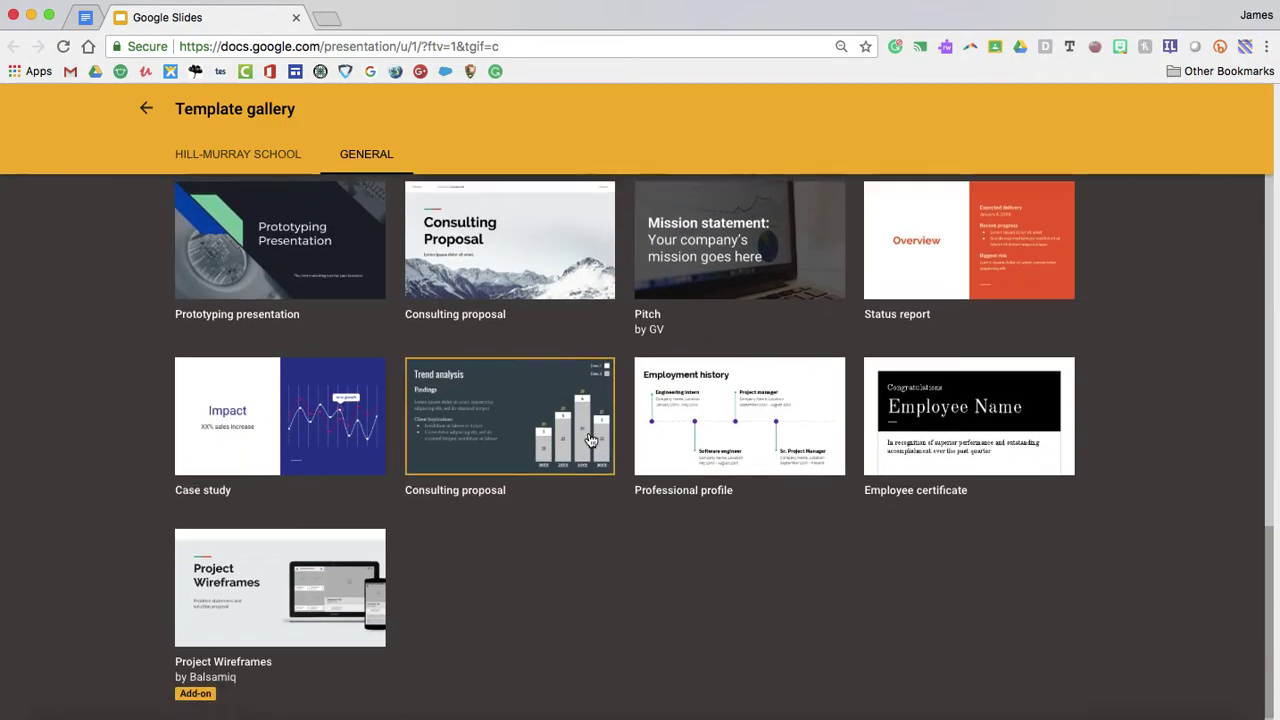
scroll(591, 440, up, 10)
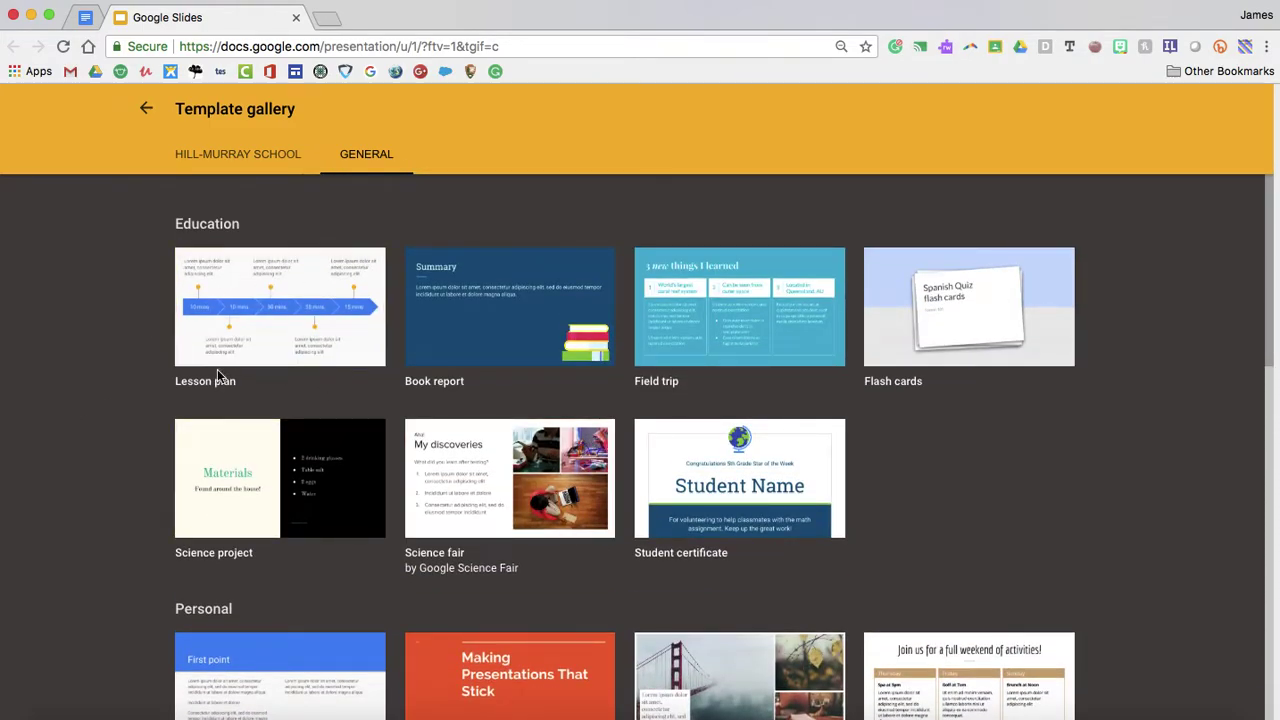
scroll(522, 265, down, 1)
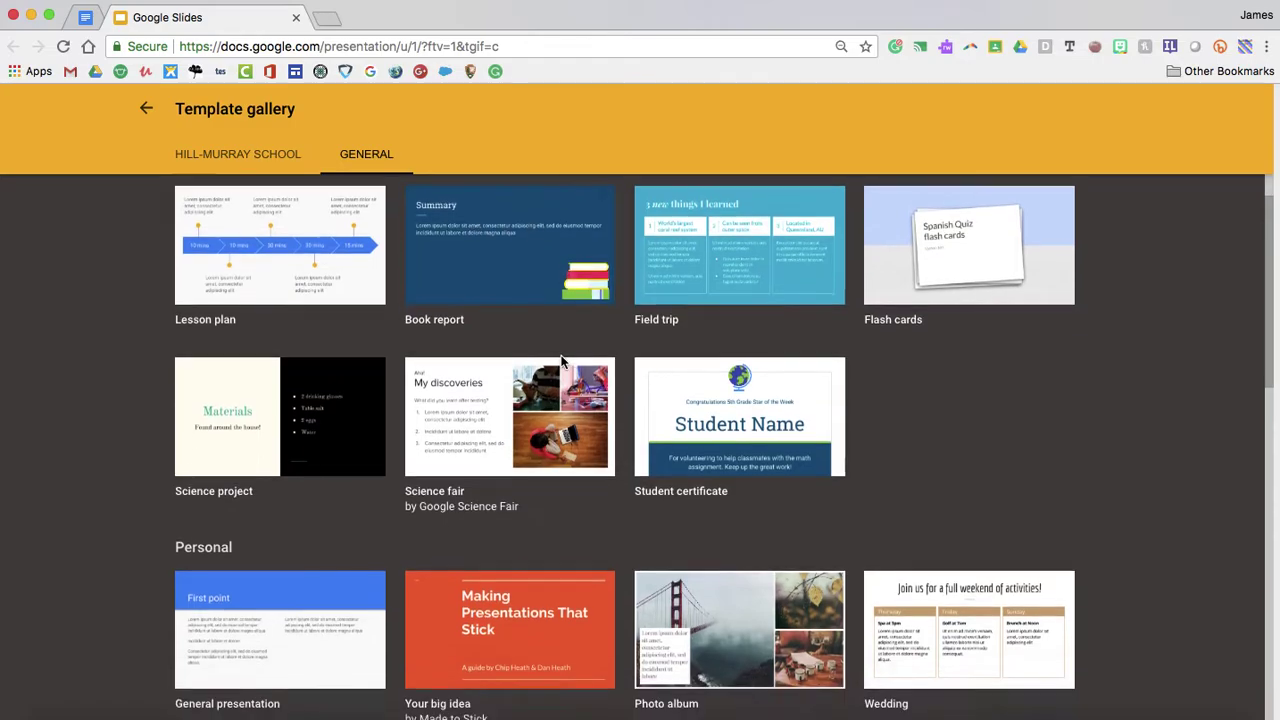
scroll(846, 511, down, 3)
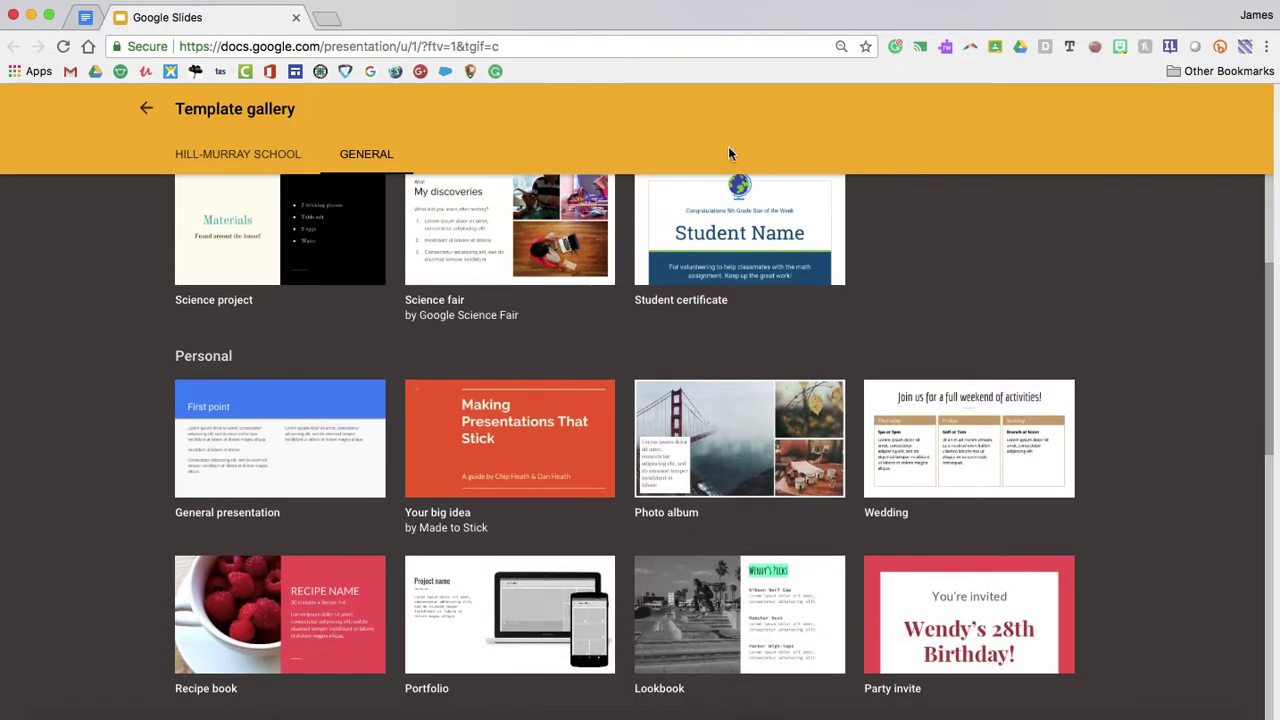
scroll(799, 486, down, 4)
scroll(799, 486, up, 1)
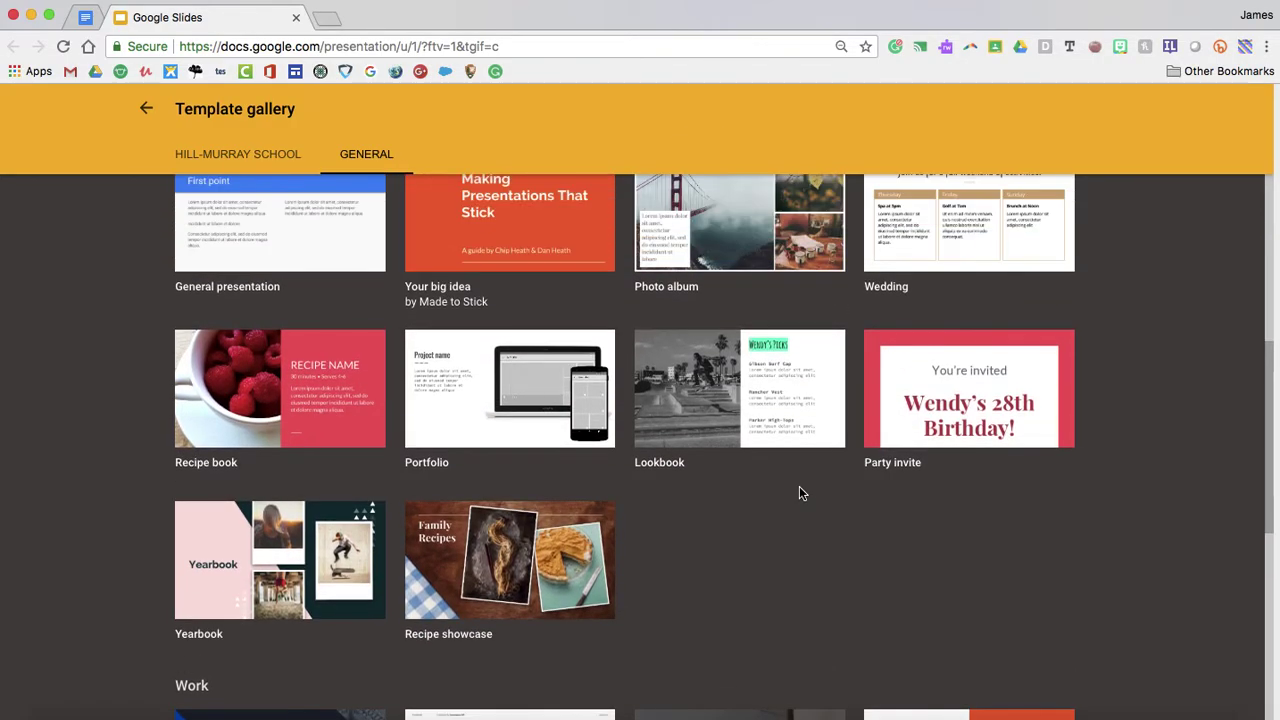
scroll(799, 486, up, 1)
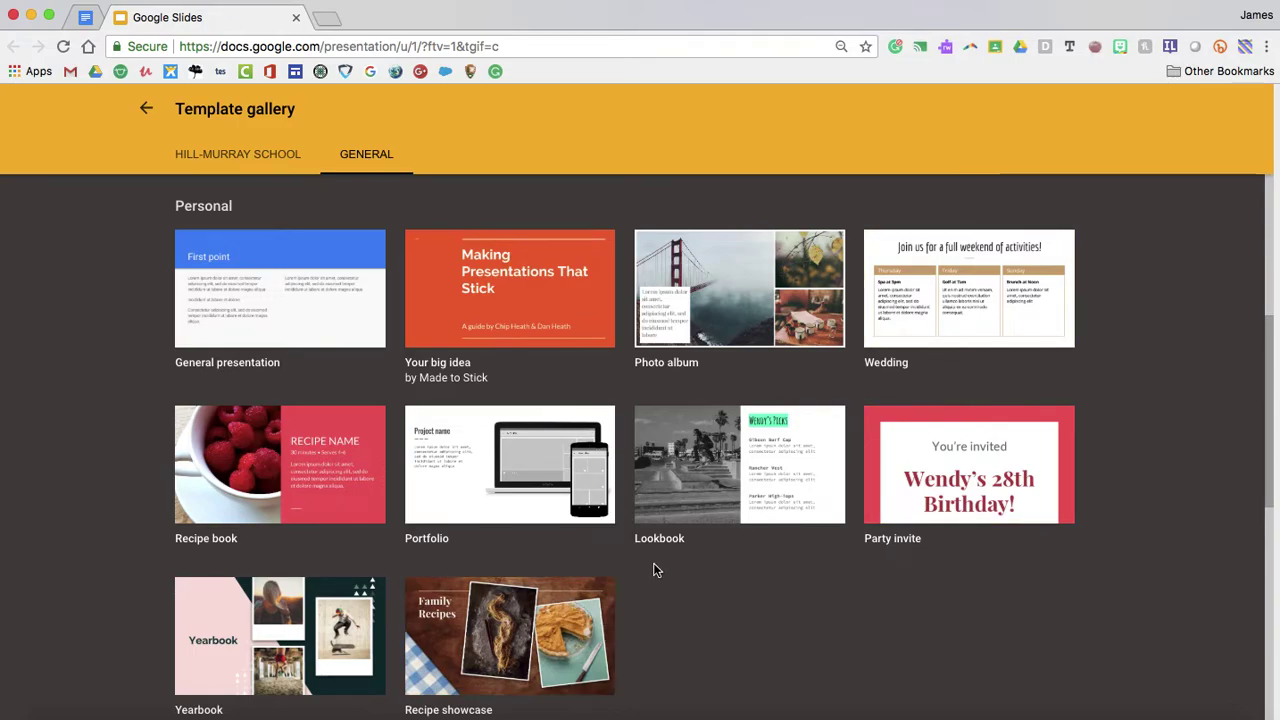
scroll(651, 569, down, 2)
scroll(651, 569, up, 3)
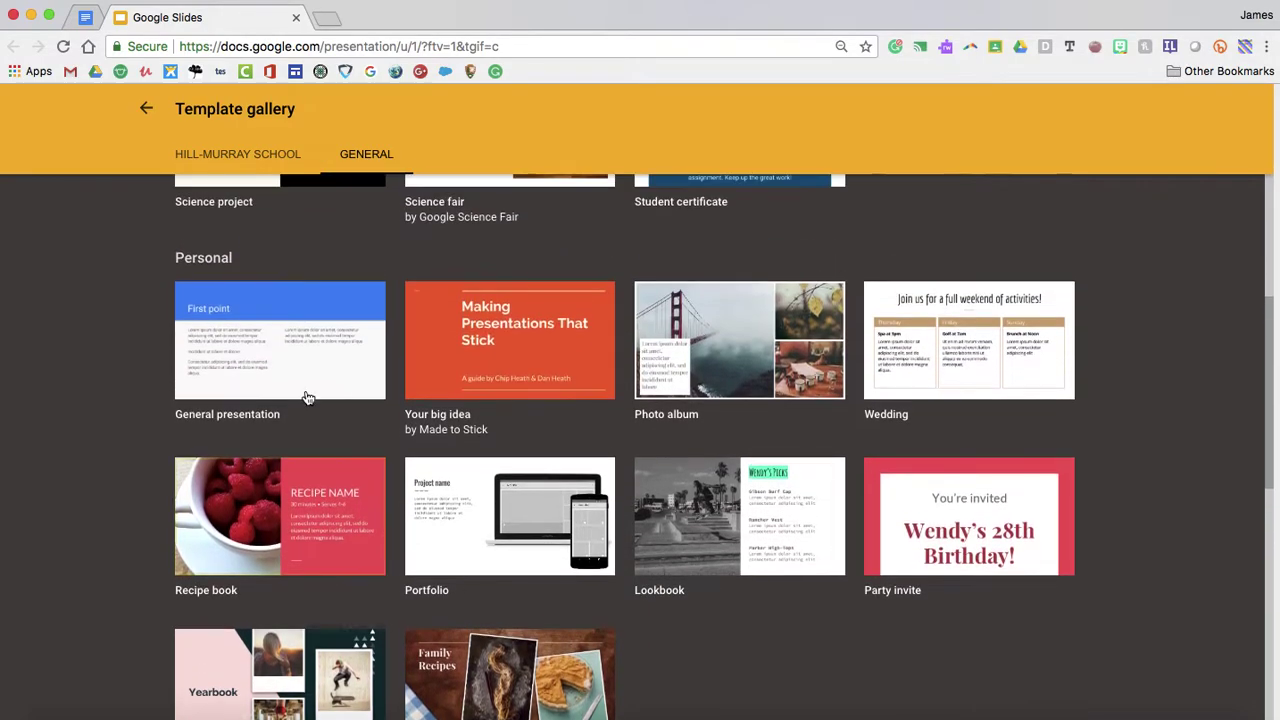
scroll(708, 424, up, 6)
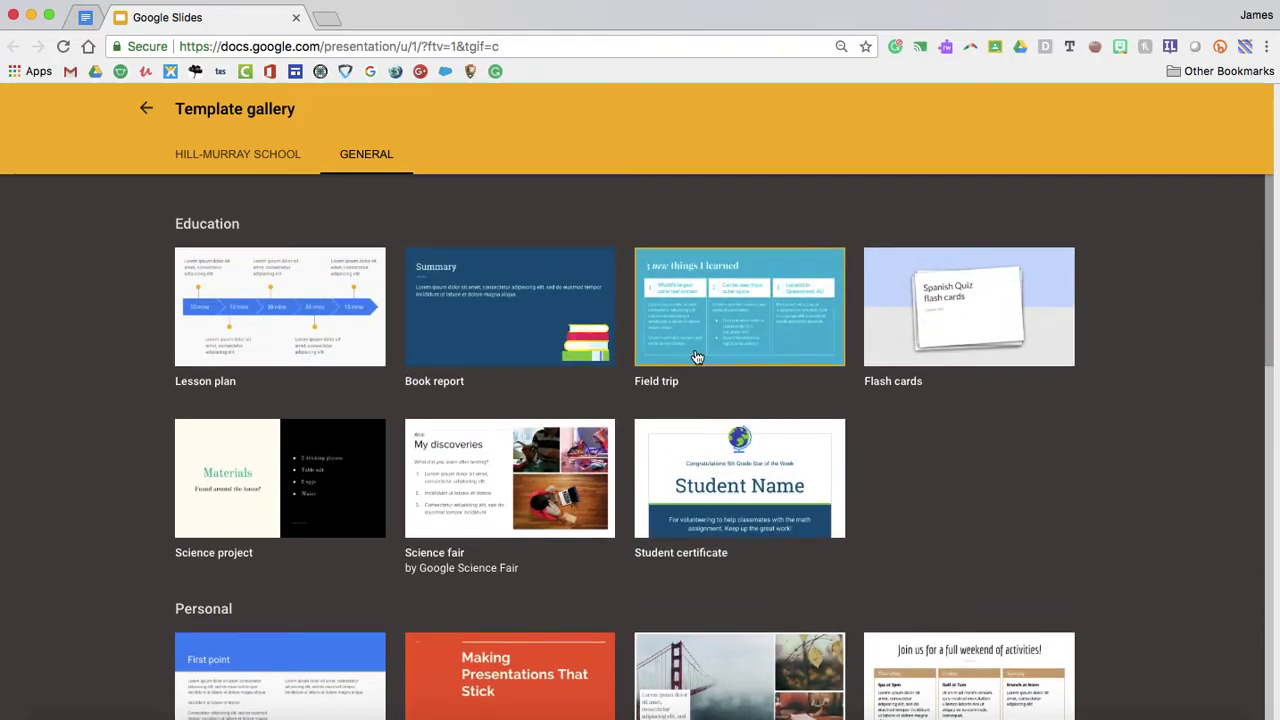
scroll(728, 430, down, 15)
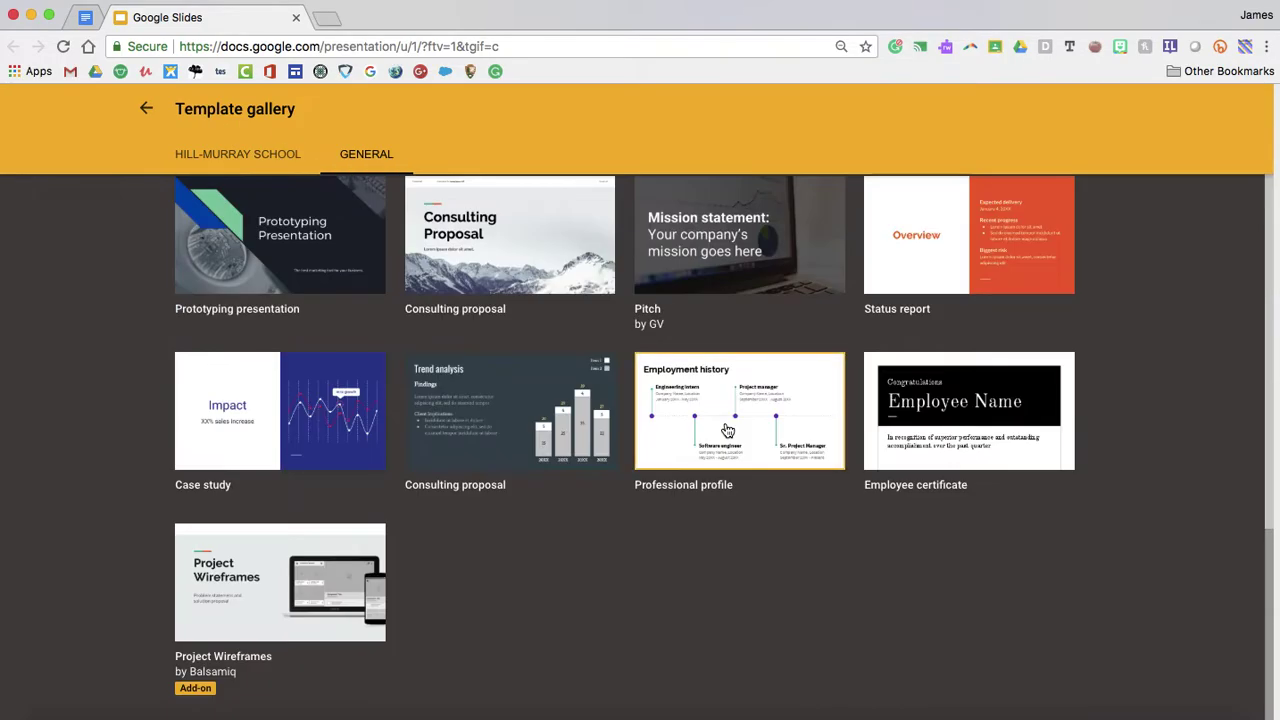
scroll(728, 430, up, 15)
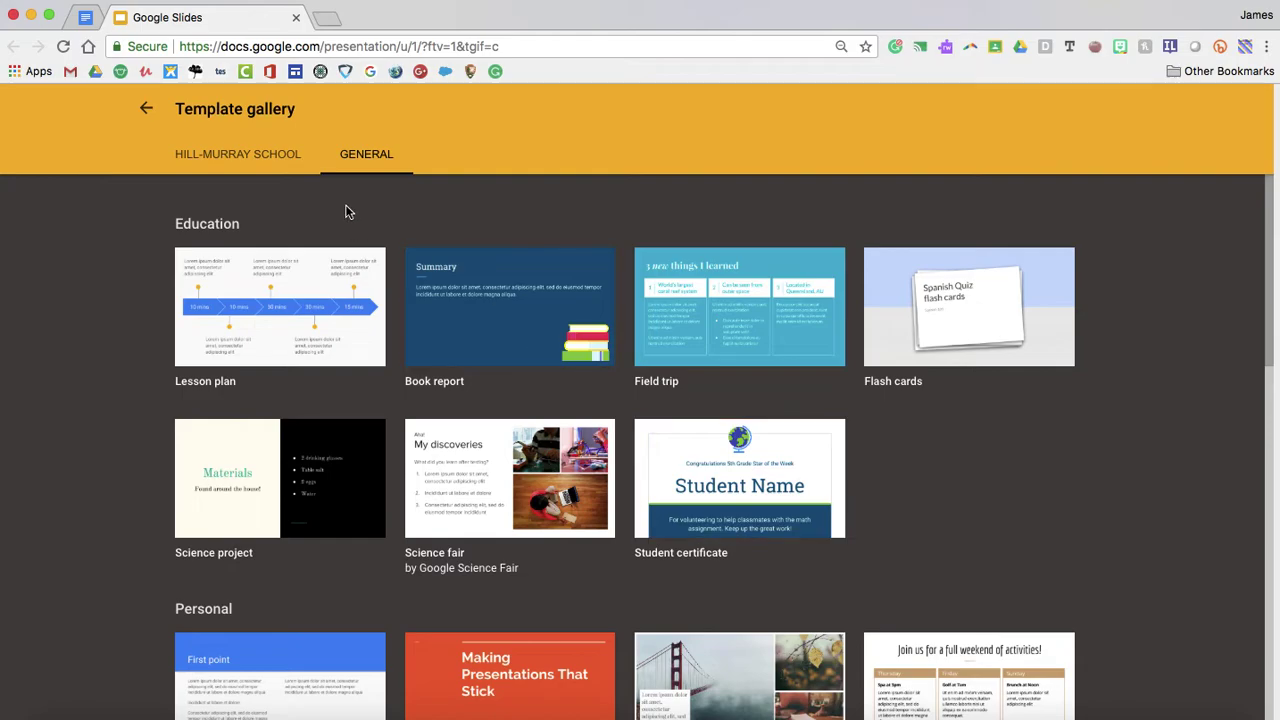
click(147, 112)
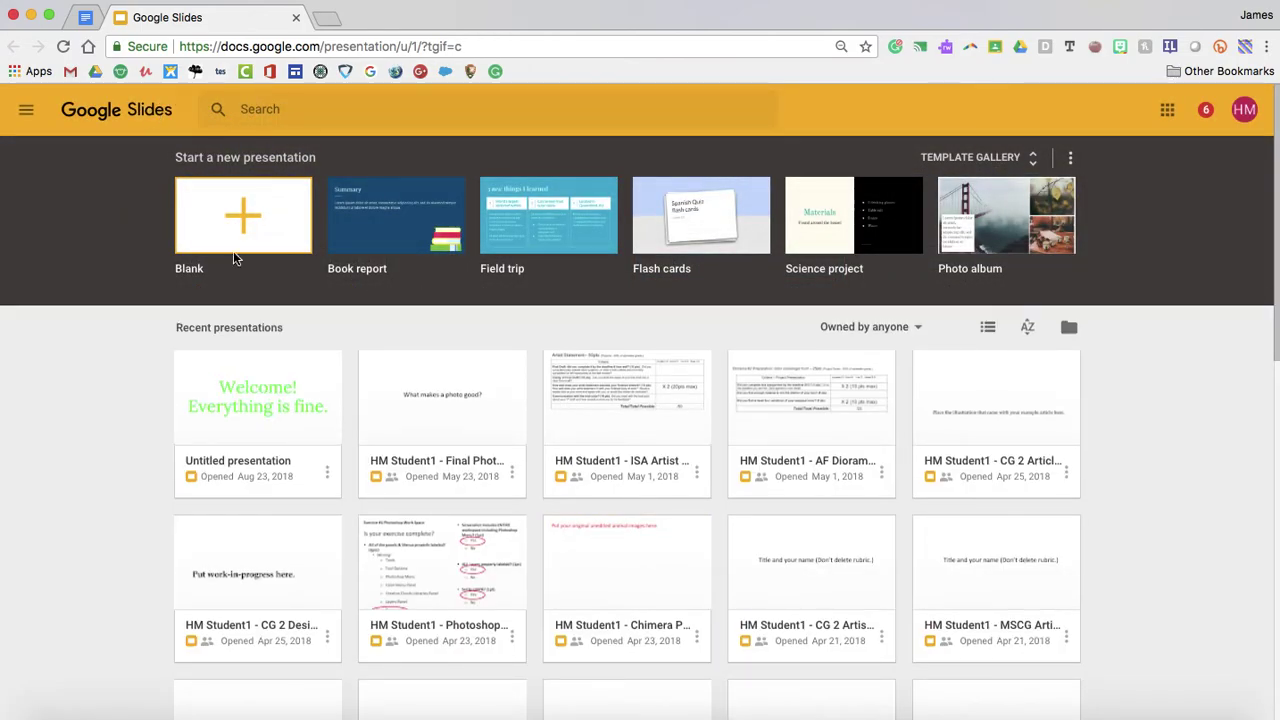
Step: Create a blank presentation and name it "My awesome slideshow"
click(250, 204)
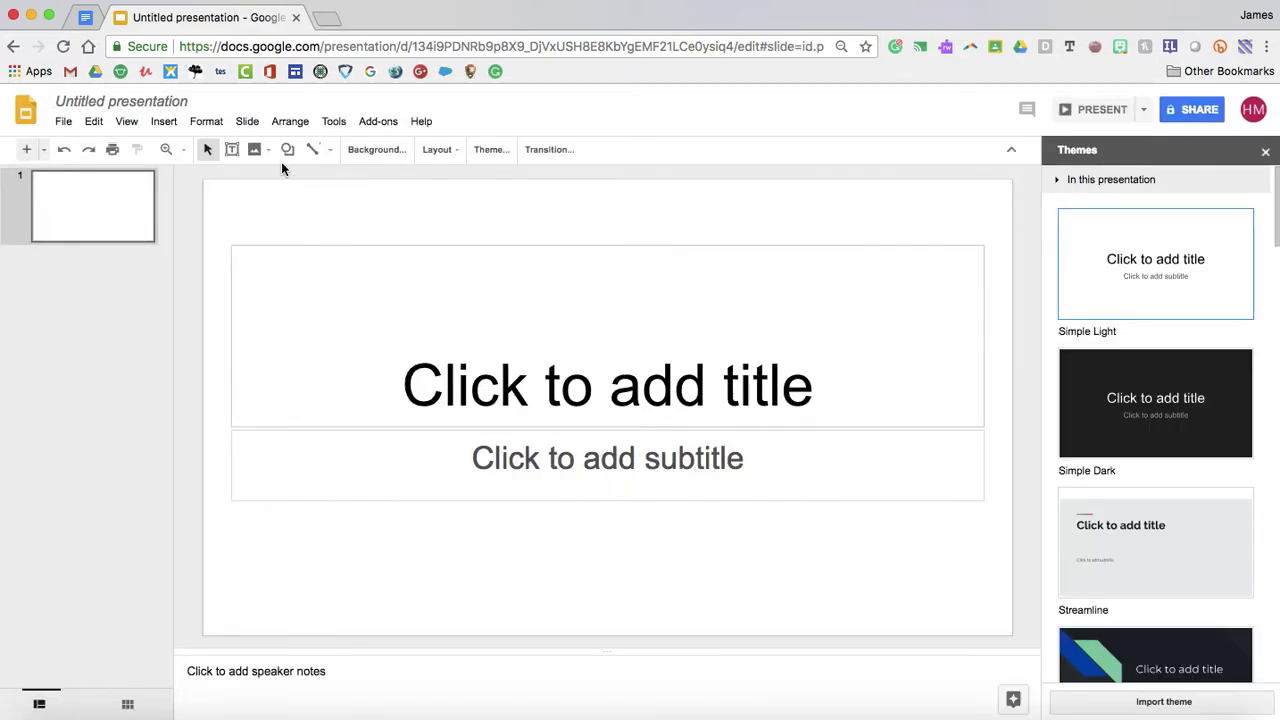
click(127, 97)
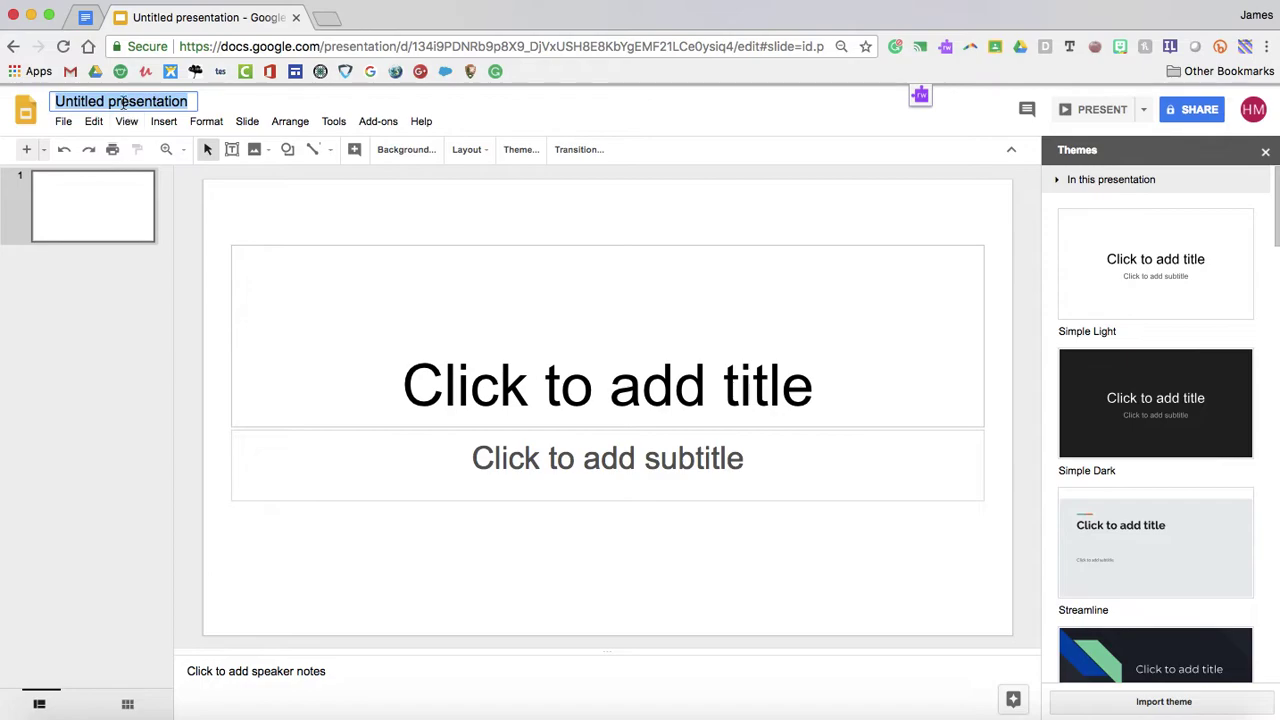
click(124, 103)
double_click(122, 103)
triple_click(122, 103)
key(BackSpace)
text(My awesome slideshow)
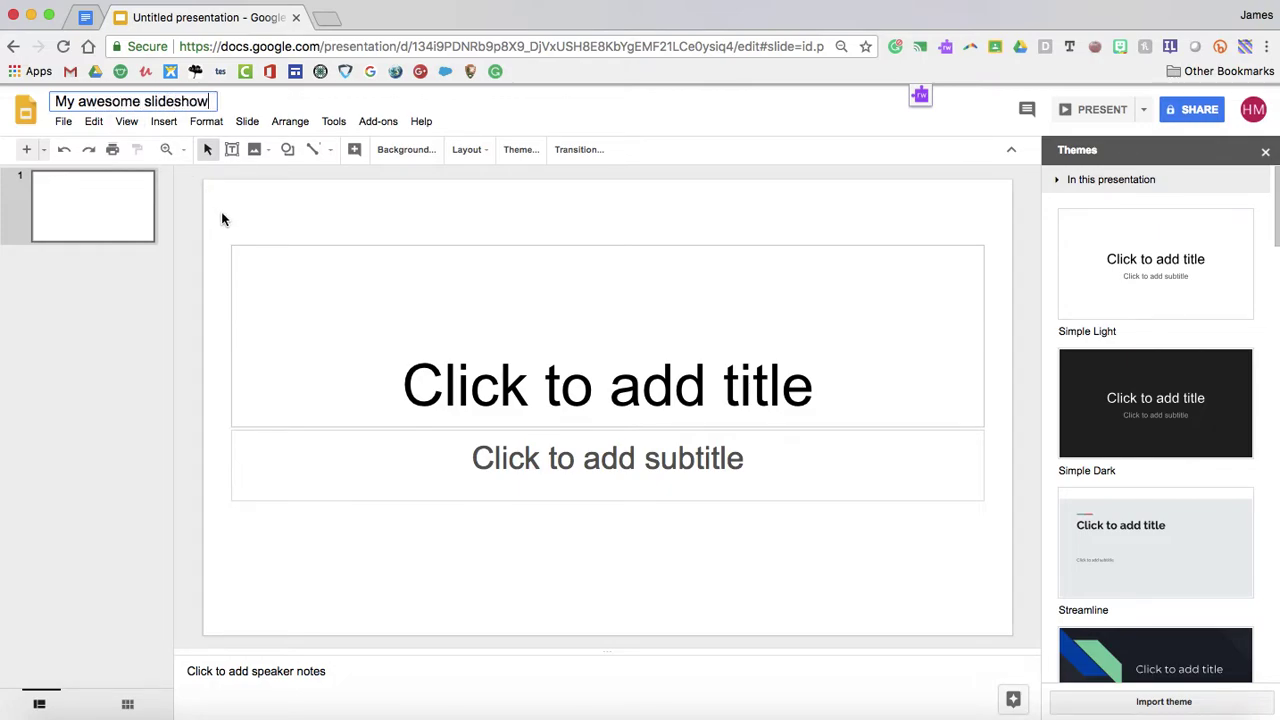
key(Return)
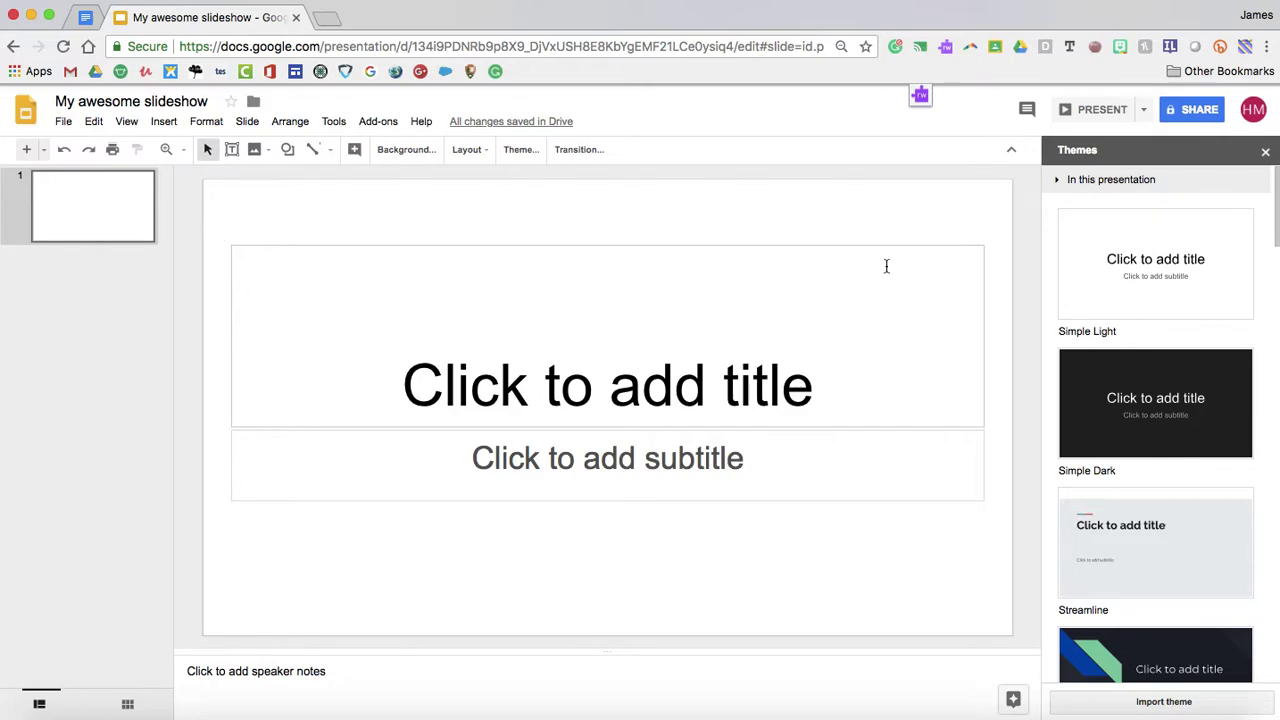
Step: Browse the built-in themes offered for the presentation down to the end of the list
scroll(1191, 420, down, 5)
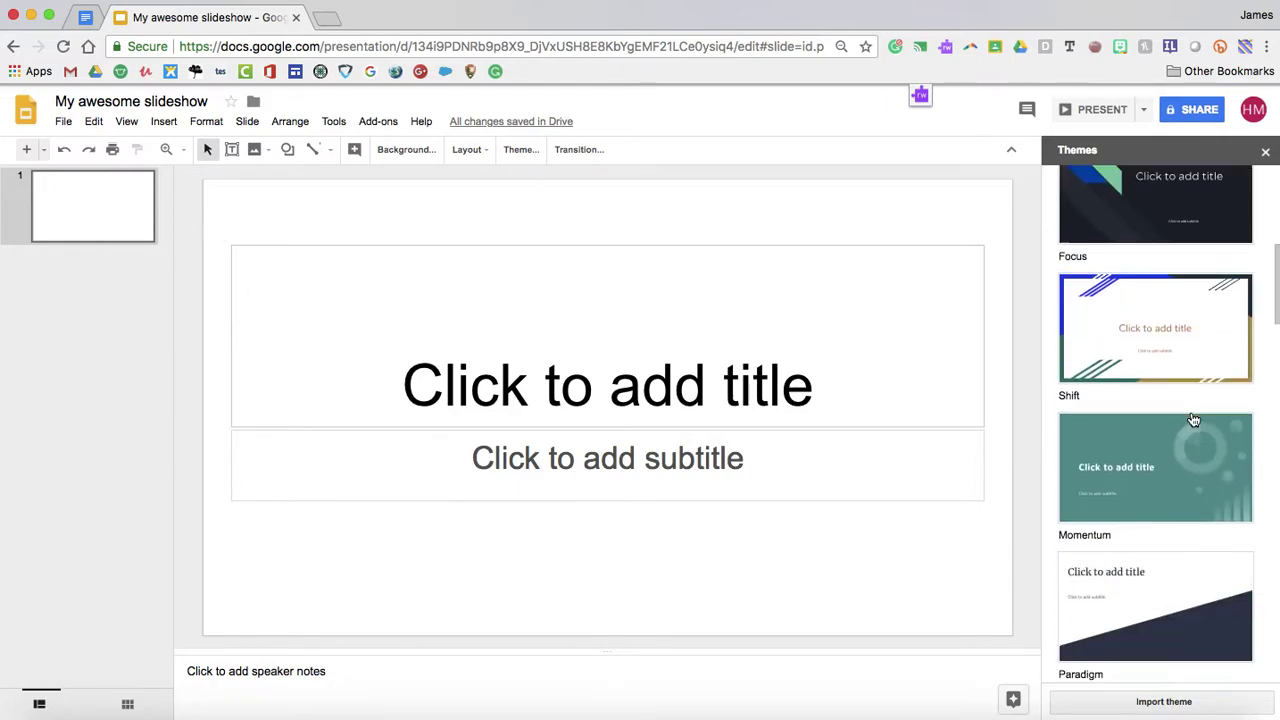
scroll(1193, 420, up, 1)
scroll(1193, 420, down, 7)
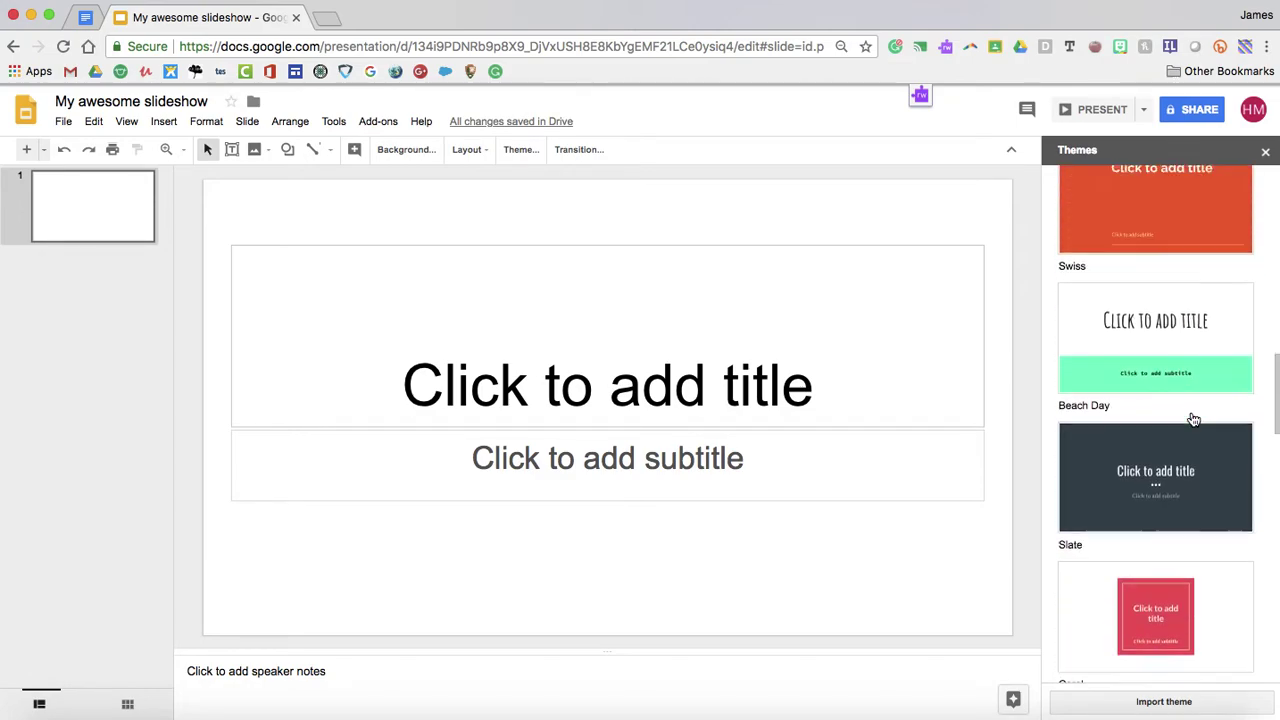
scroll(1193, 418, down, 12)
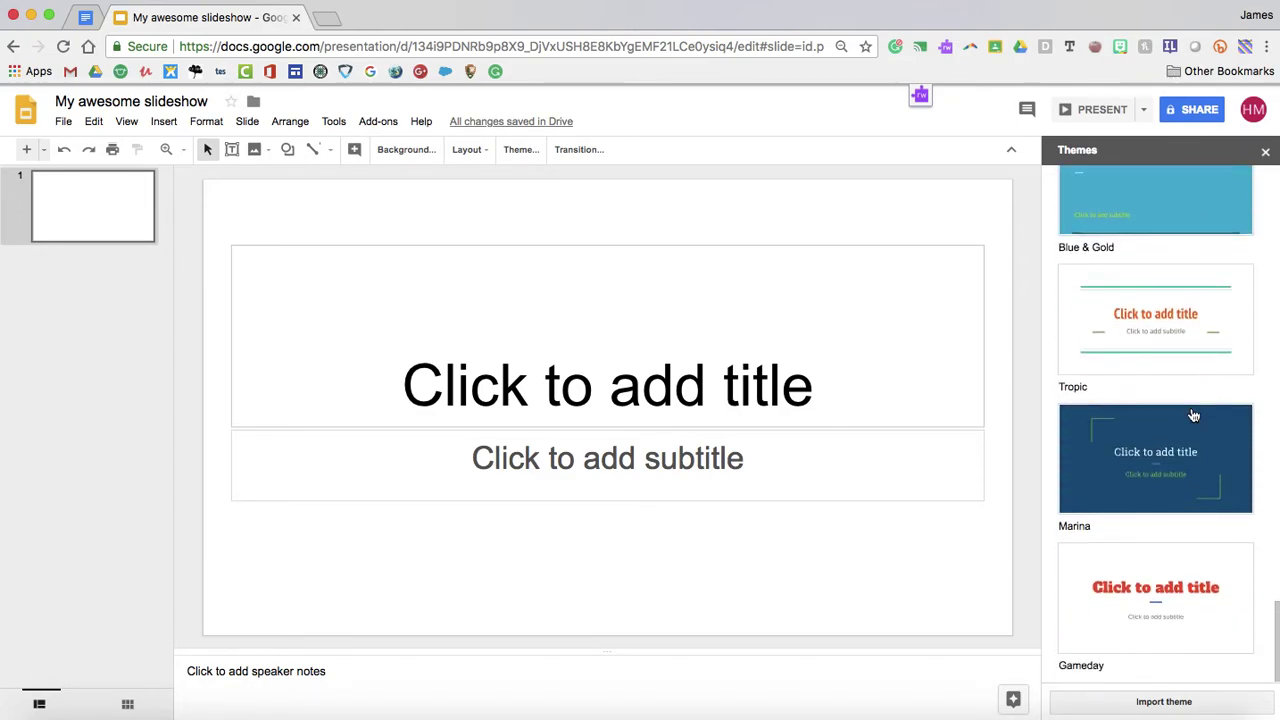
scroll(1193, 415, up, 12)
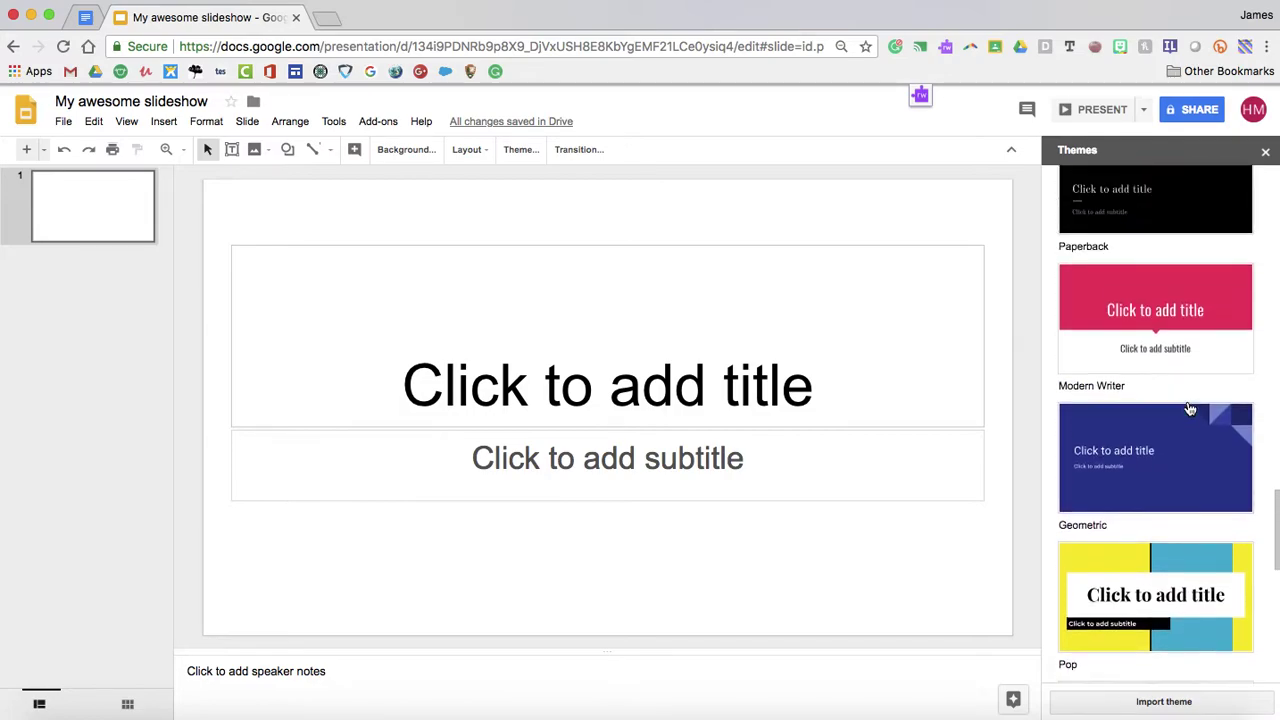
scroll(1190, 409, down, 12)
Step: Examine the existing presentations and the upload option available for importing a theme, and close without importing
click(1158, 705)
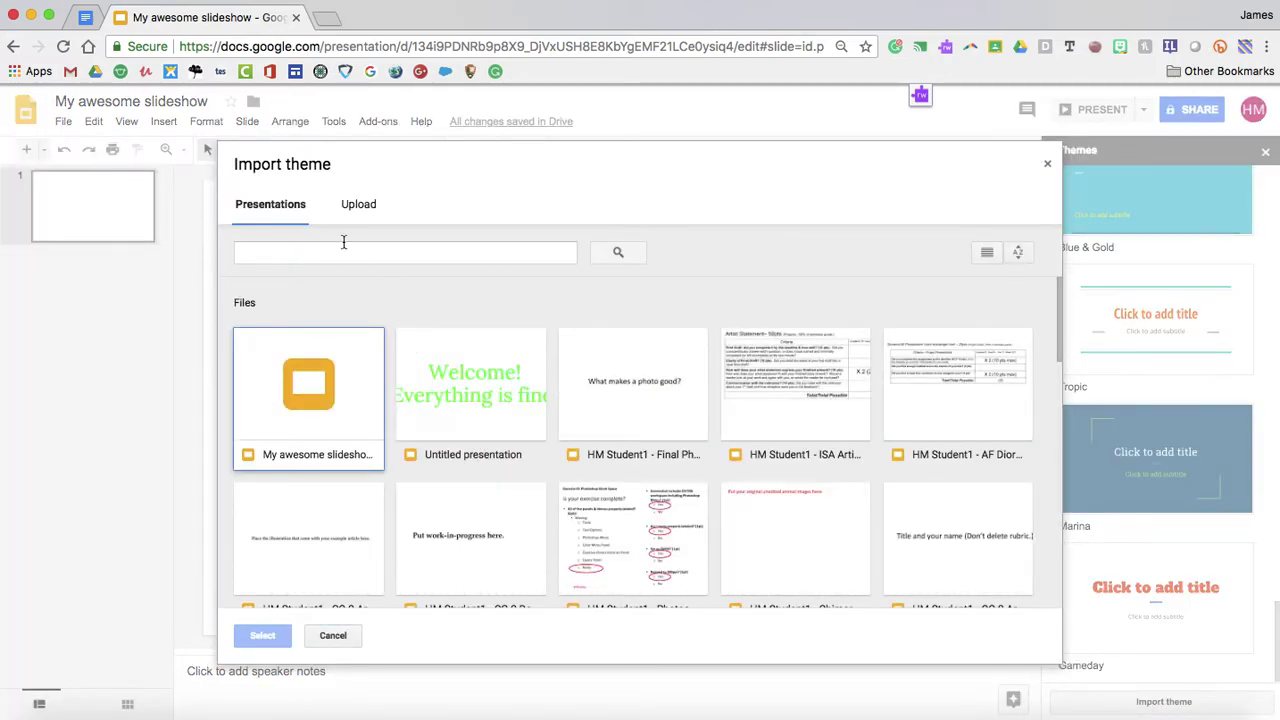
click(356, 207)
click(281, 206)
scroll(645, 425, down, 15)
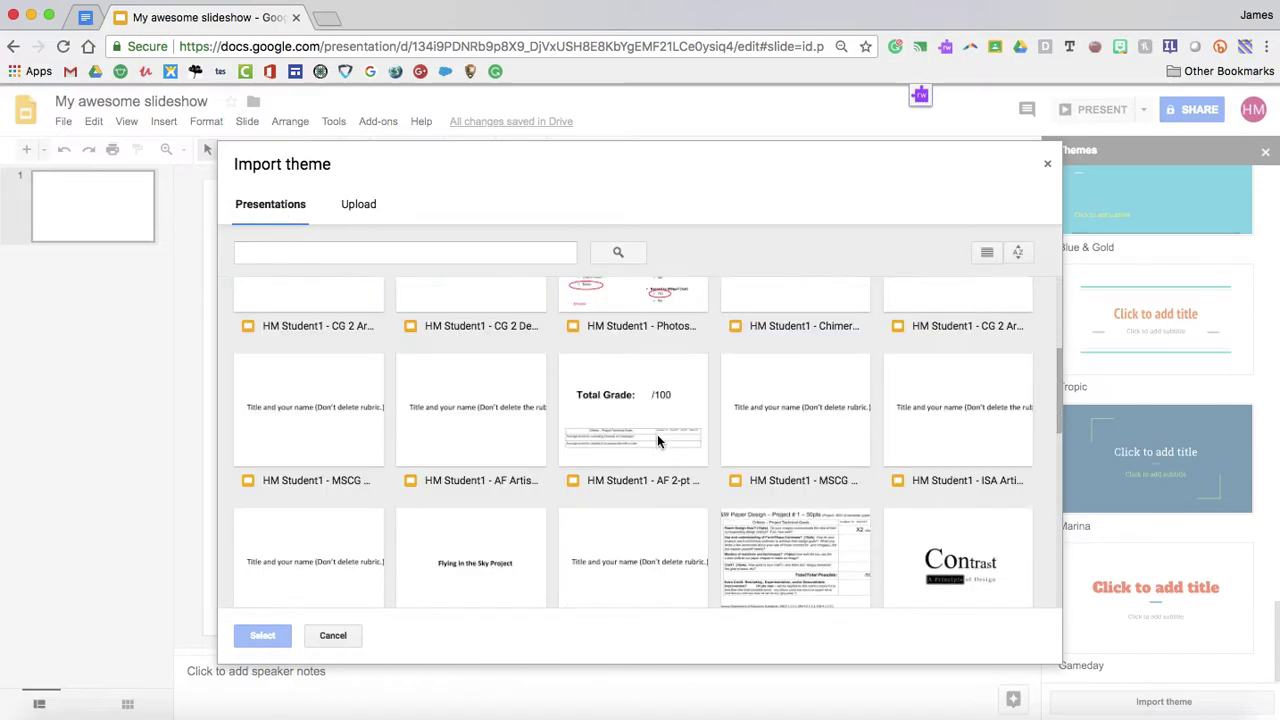
scroll(657, 434, up, 15)
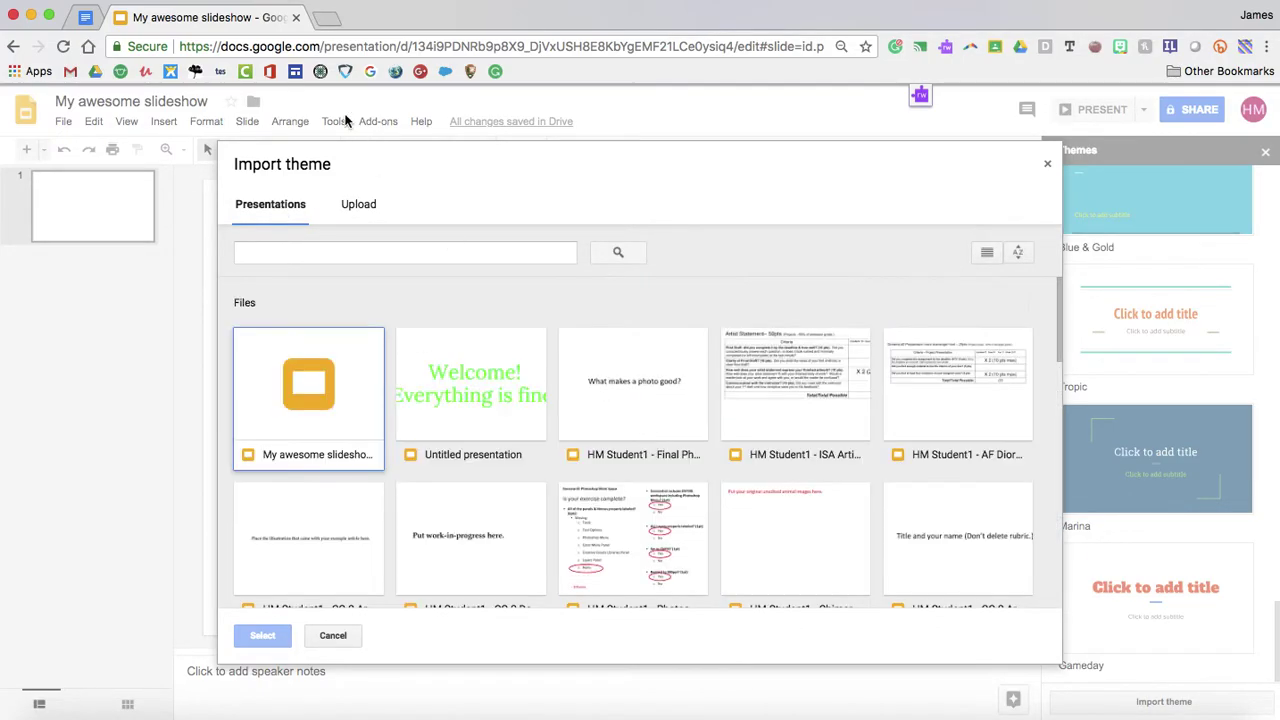
click(1048, 166)
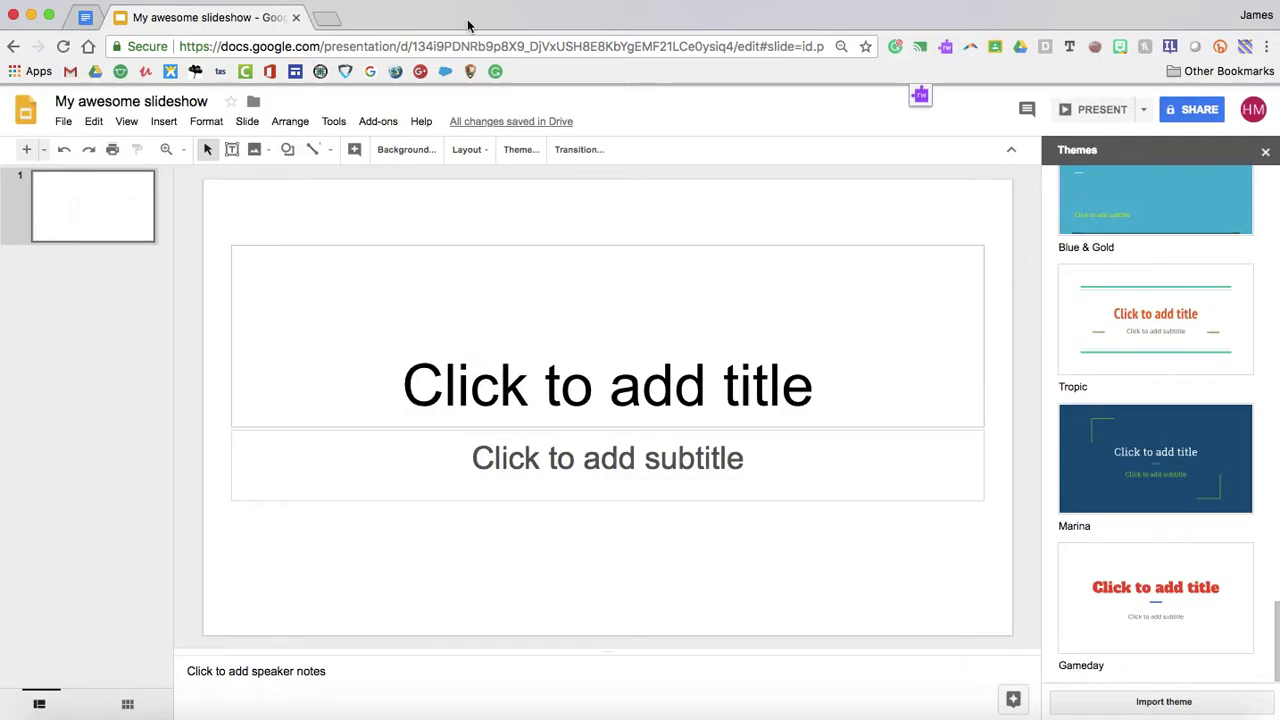
Step: Search the web for "slide carnival" in a new tab and open the SlidesCarnival website
click(328, 19)
text(slide carnival)
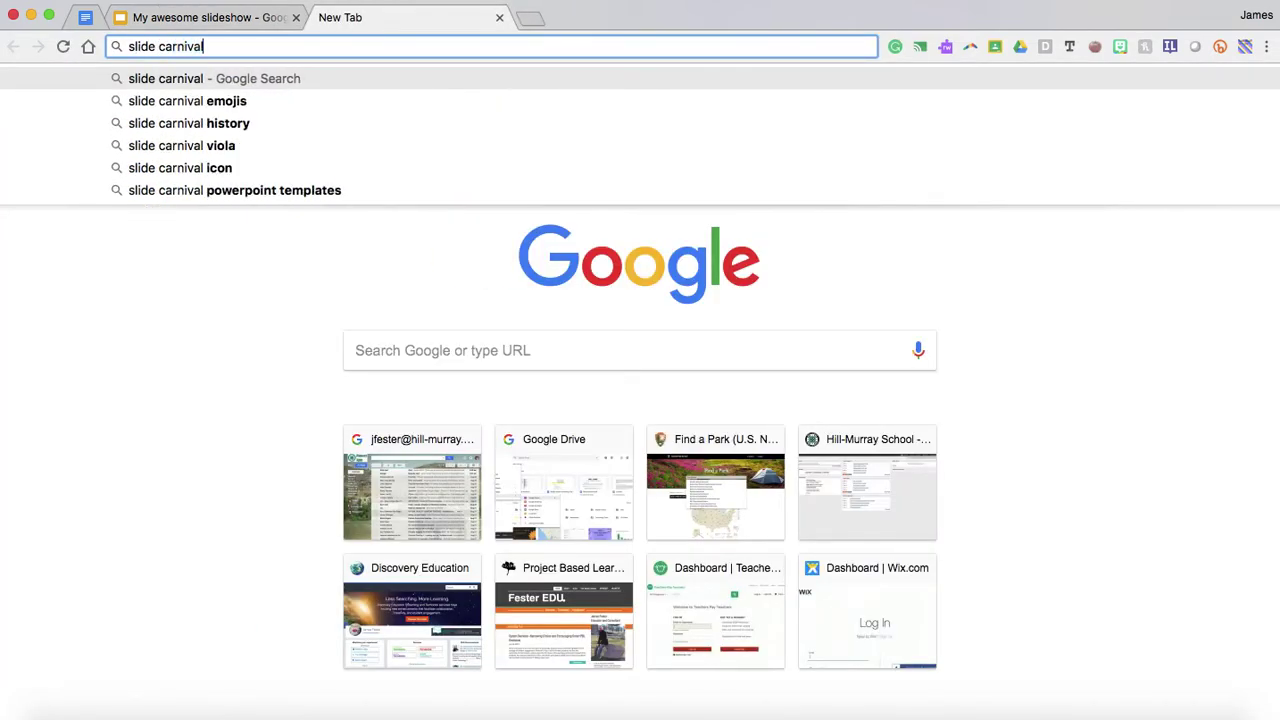
key(Return)
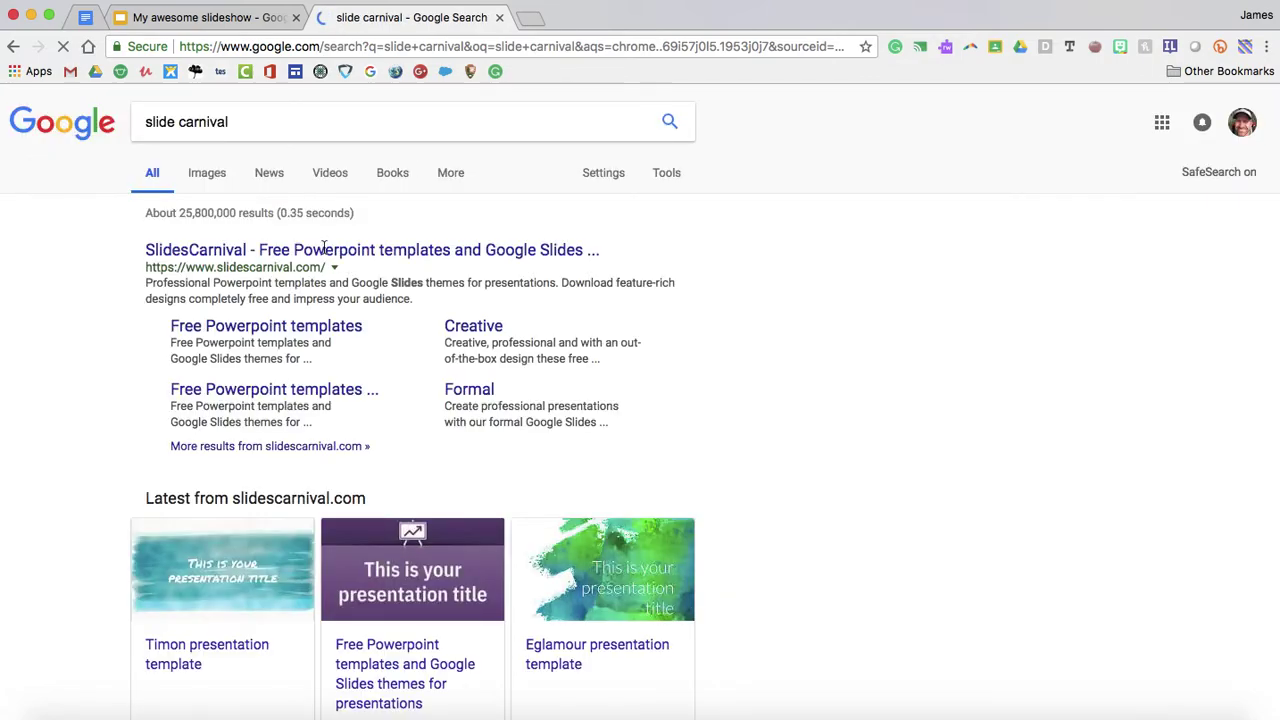
click(324, 250)
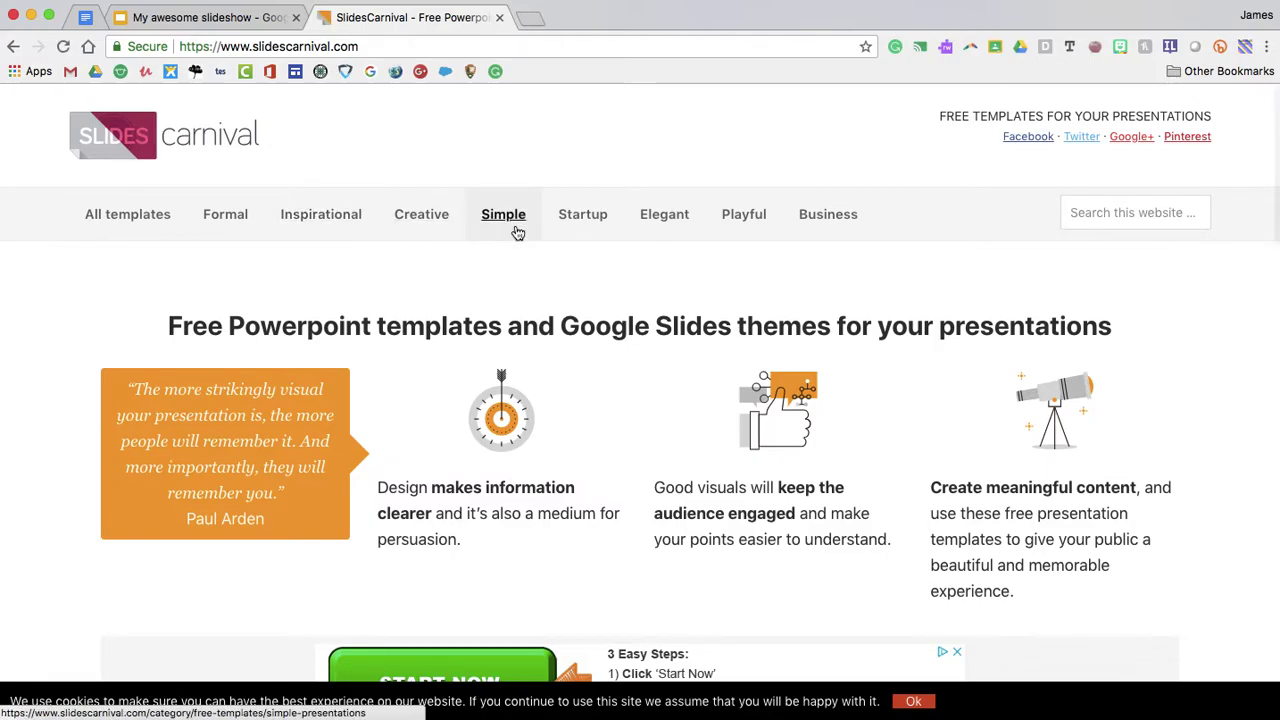
Step: Browse the Creative templates on SlidesCarnival and open the Eglamour presentation template
click(446, 231)
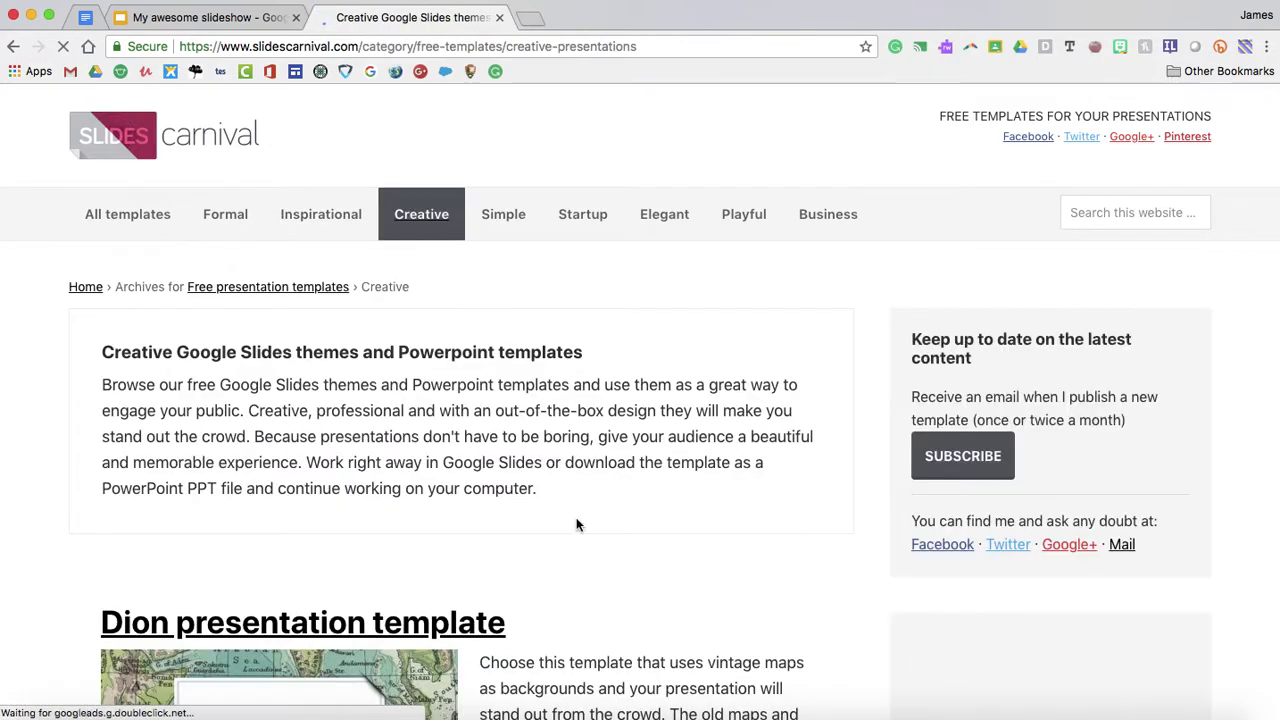
scroll(576, 517, down, 4)
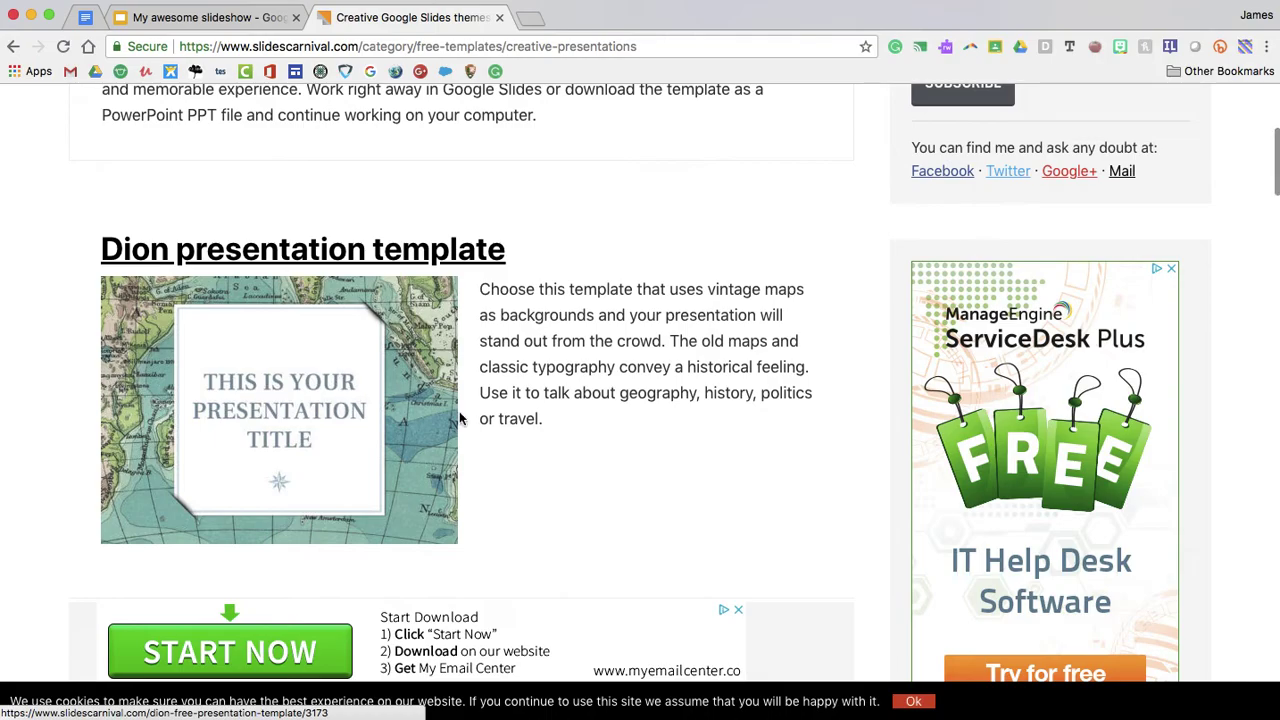
scroll(457, 414, down, 5)
scroll(388, 453, down, 6)
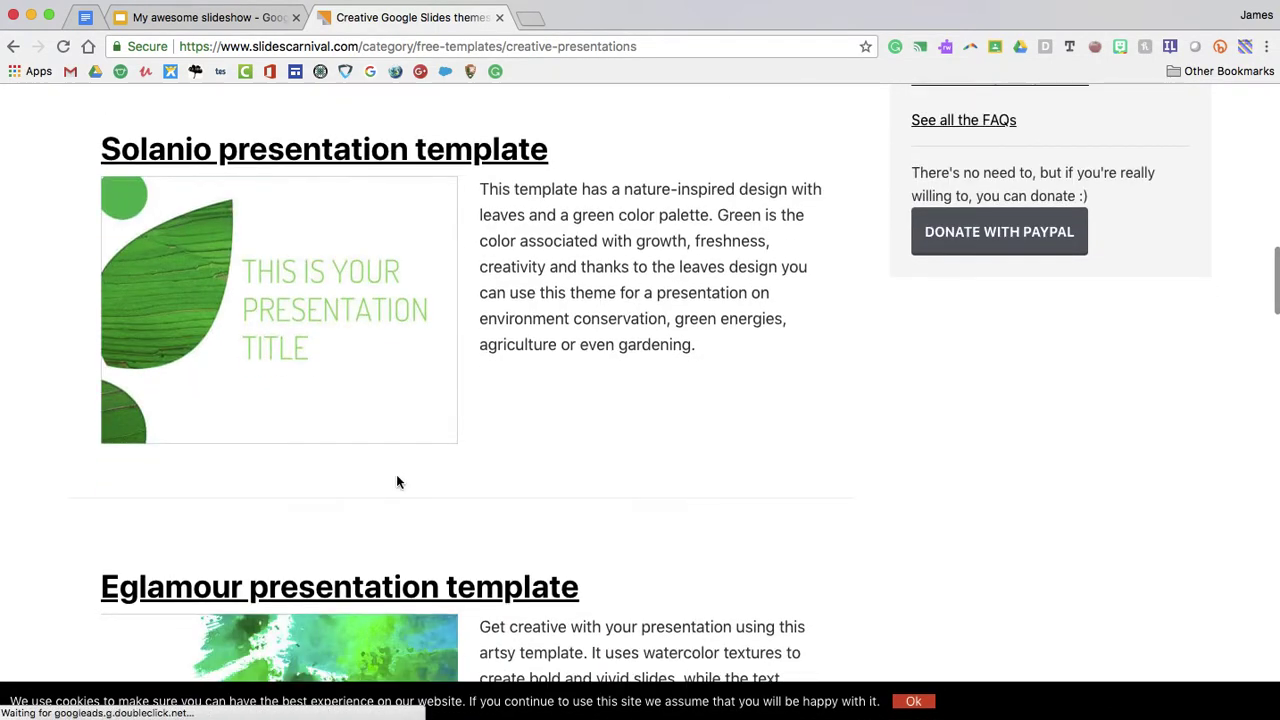
scroll(396, 474, down, 4)
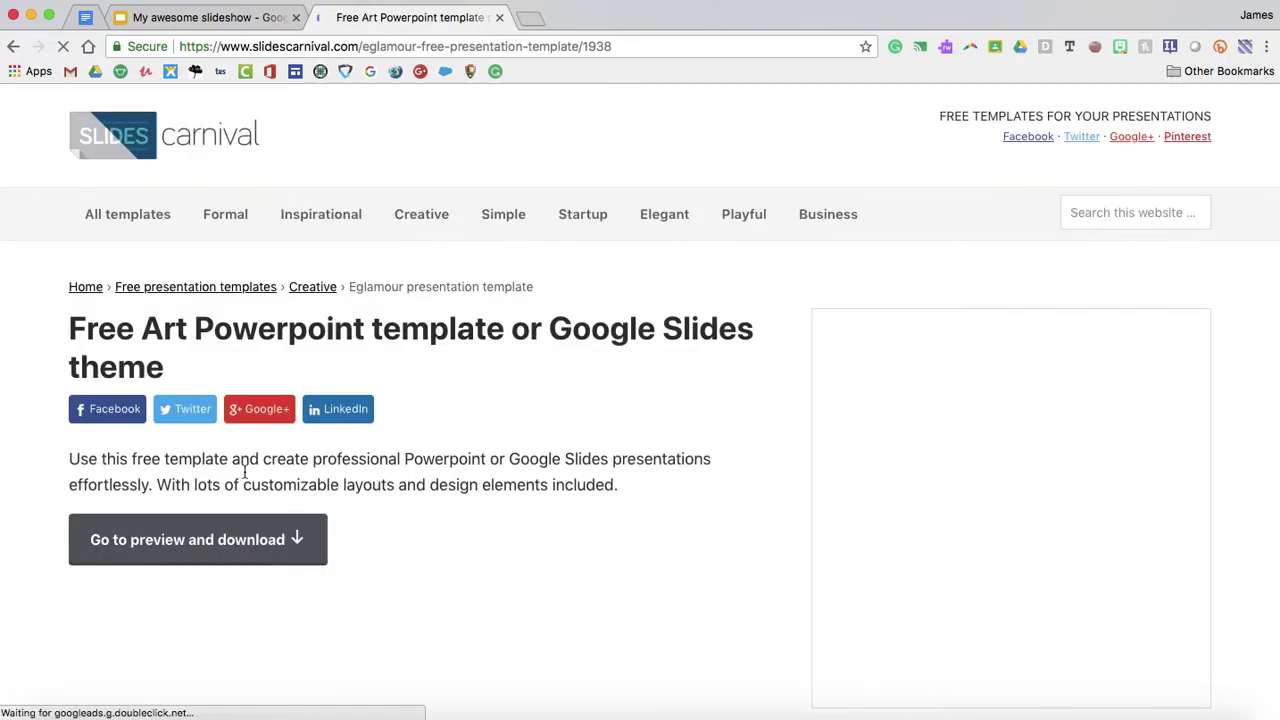
Step: Choose to use the Eglamour template as a Google Slides theme and make a copy of it
scroll(405, 575, down, 3)
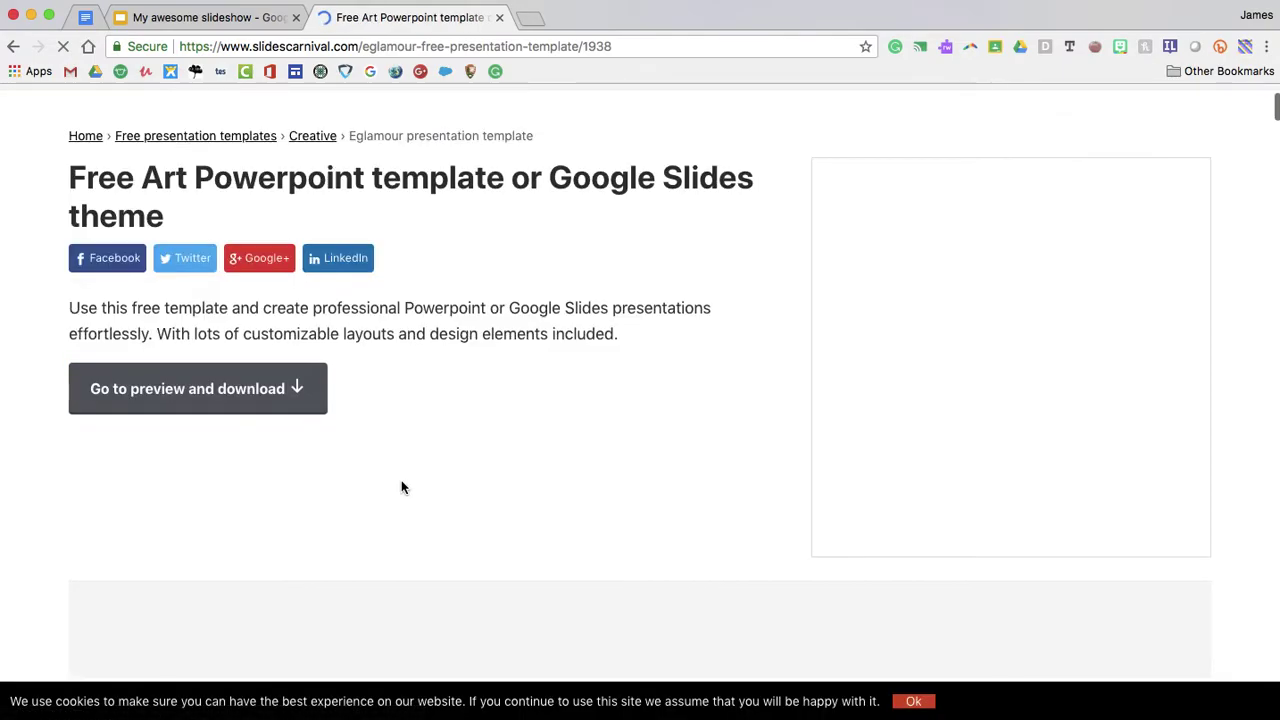
scroll(401, 487, down, 2)
scroll(401, 487, down, 10)
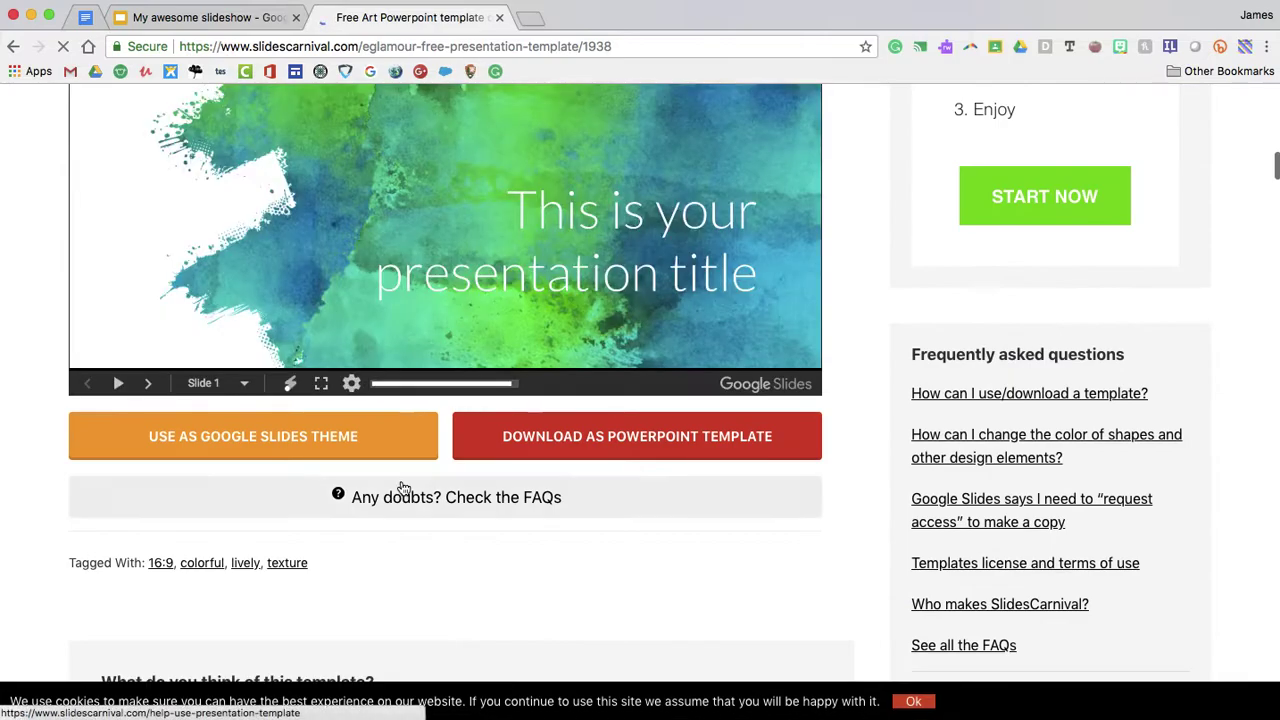
scroll(401, 487, up, 1)
scroll(401, 487, down, 2)
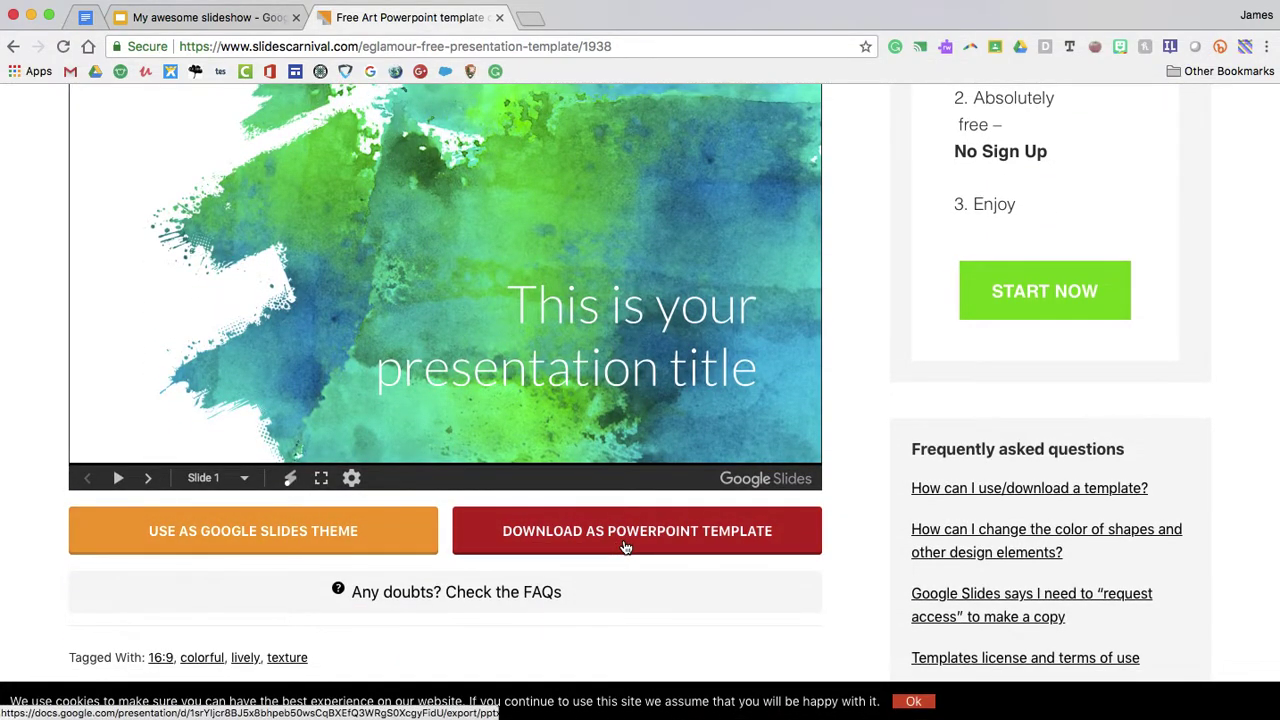
click(288, 551)
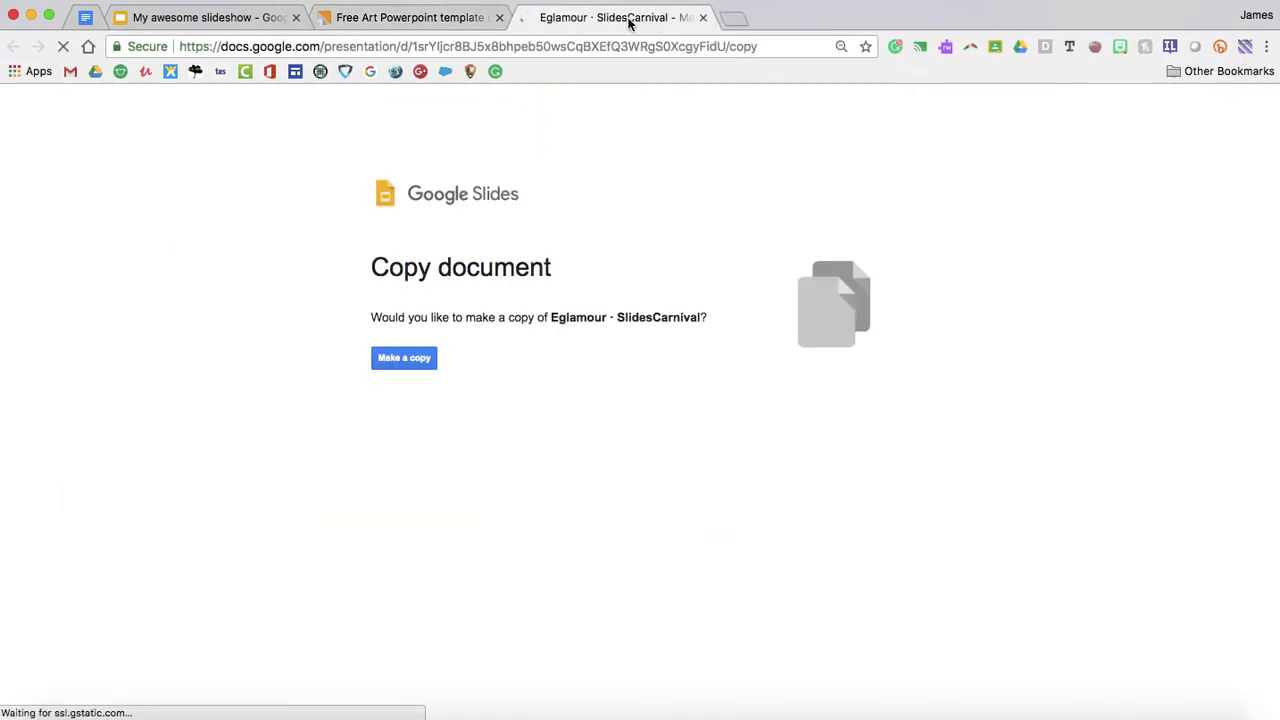
click(404, 360)
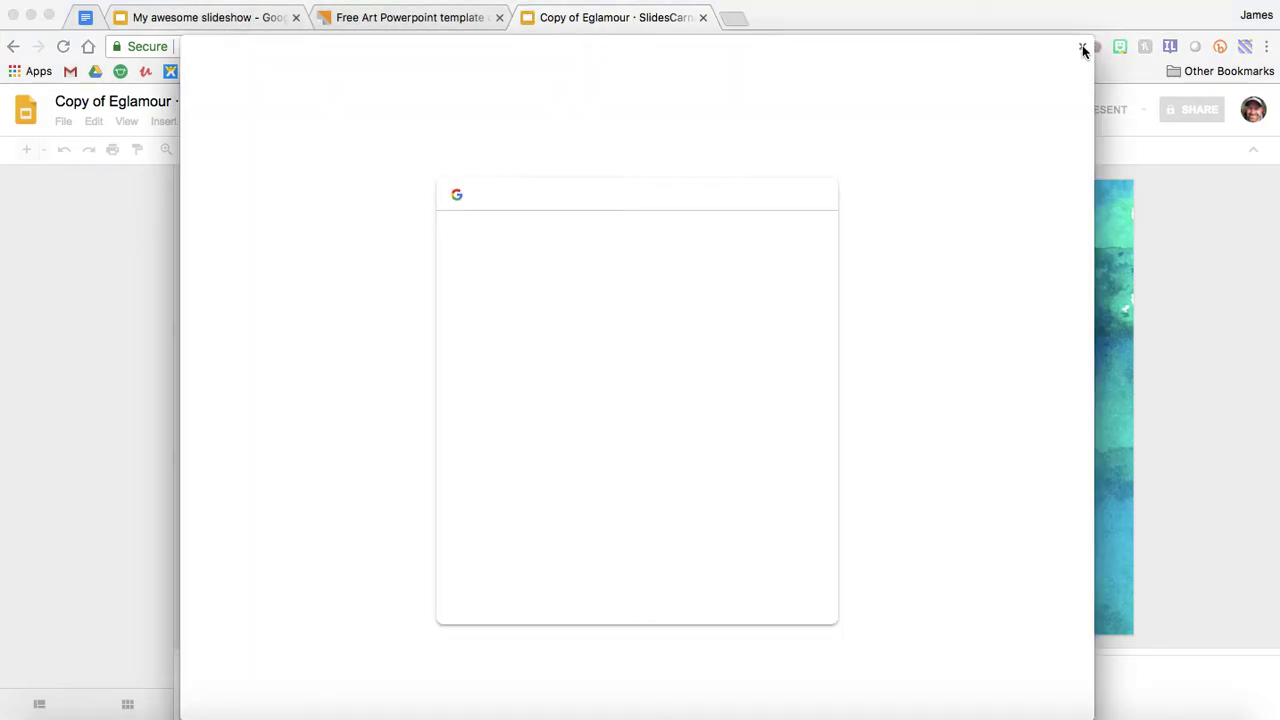
Step: Close the pop-up, the Eglamour copy and the SlidesCarnival page to return to "My awesome slideshow"
click(1082, 46)
click(705, 19)
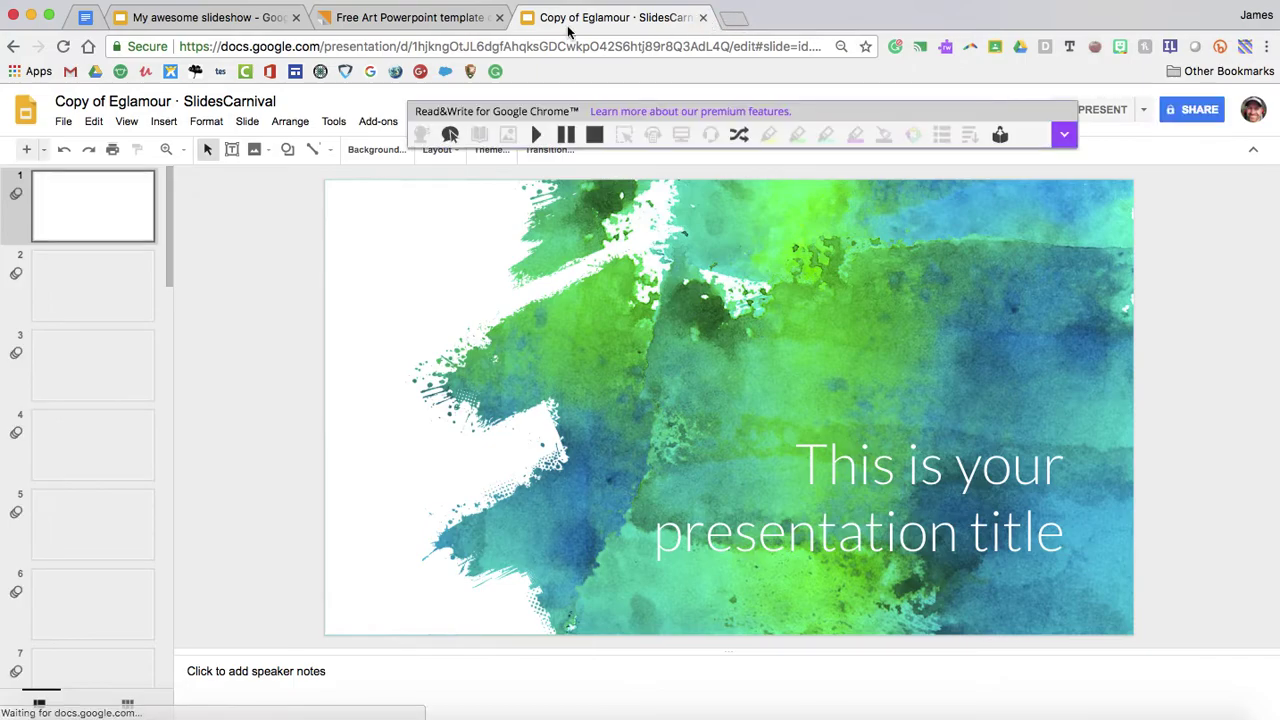
key(super+w)
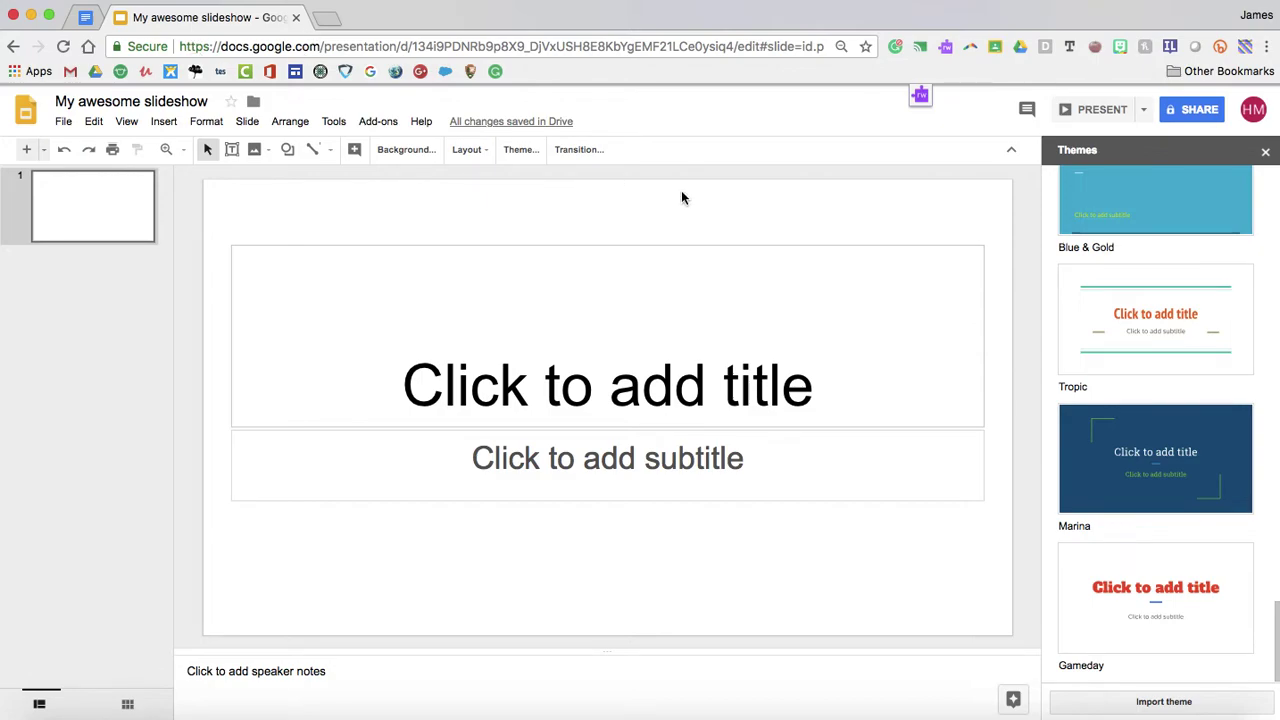
Step: Apply the Streamline theme to the presentation
scroll(1132, 313, up, 15)
scroll(1131, 313, up, 5)
click(1173, 369)
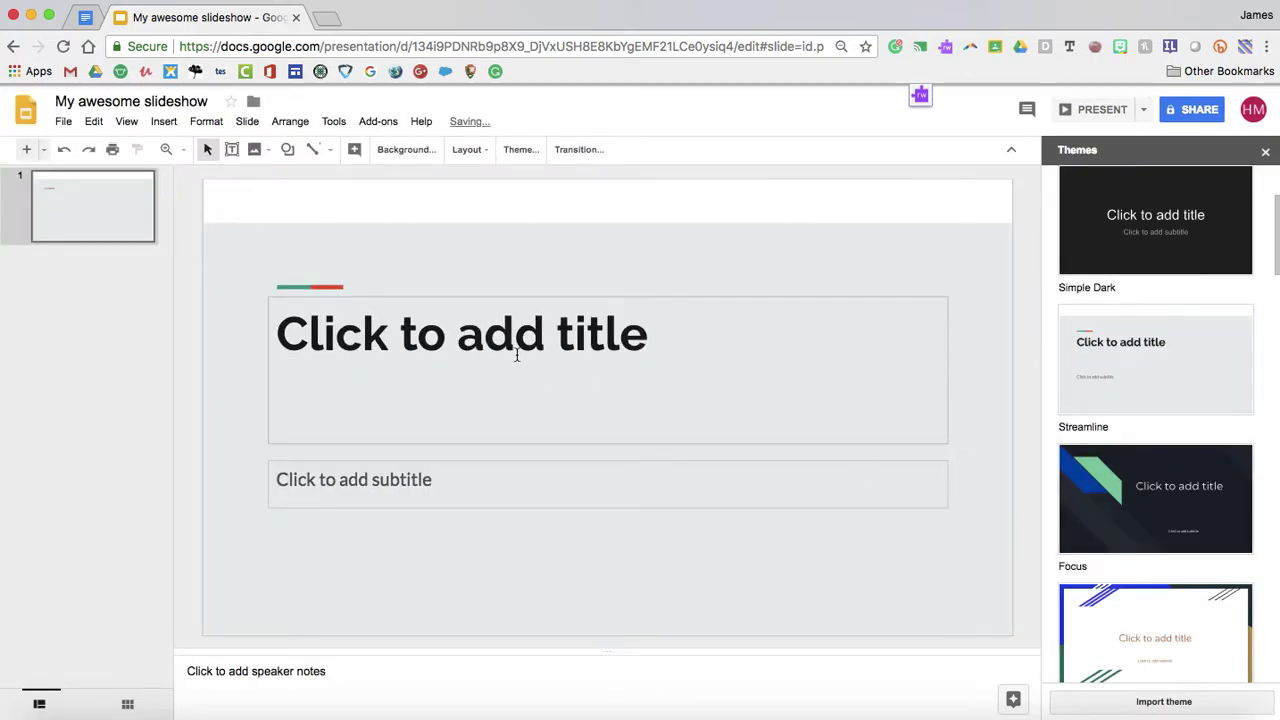
Step: Insert a new slide after the title slide
click(59, 300)
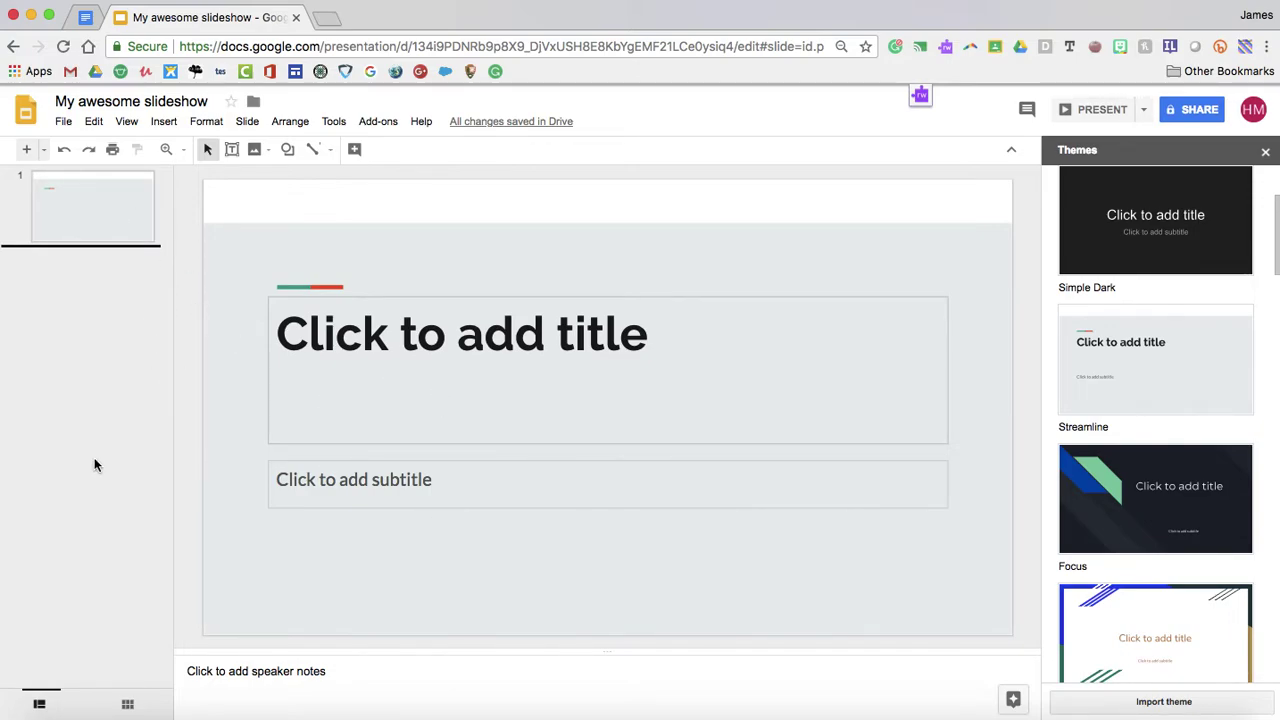
click(63, 122)
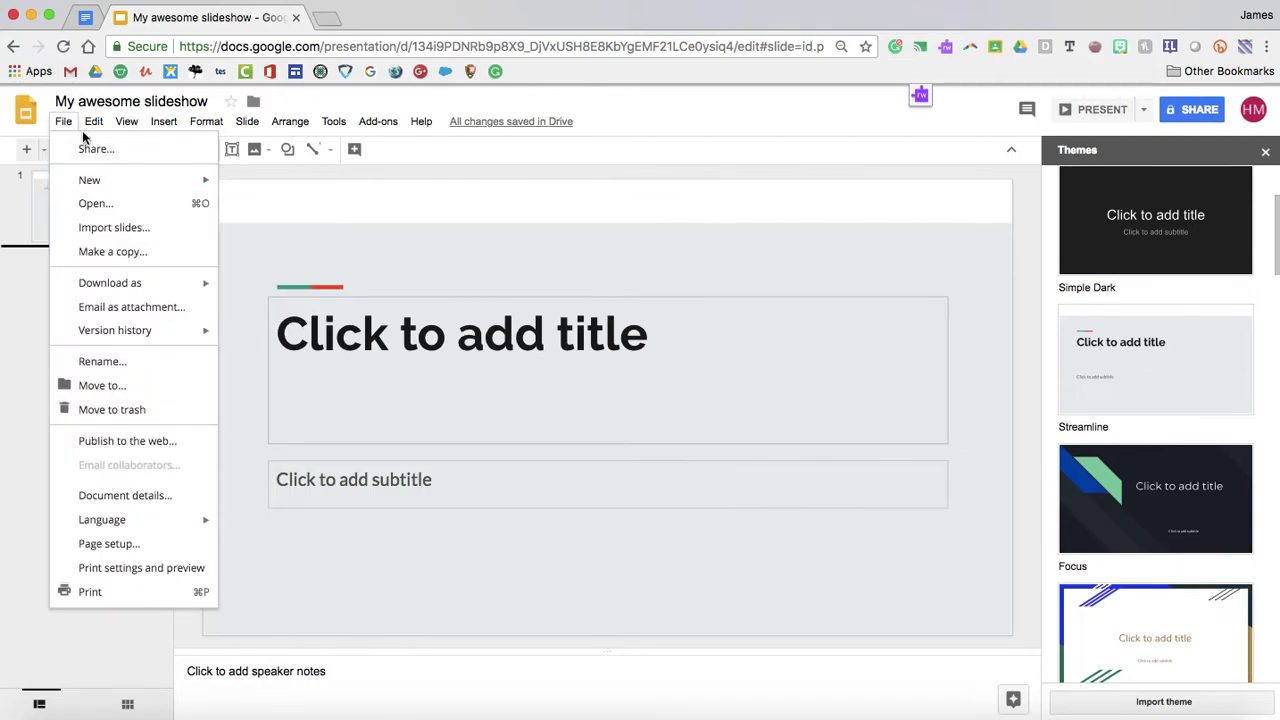
mouse_move(154, 125)
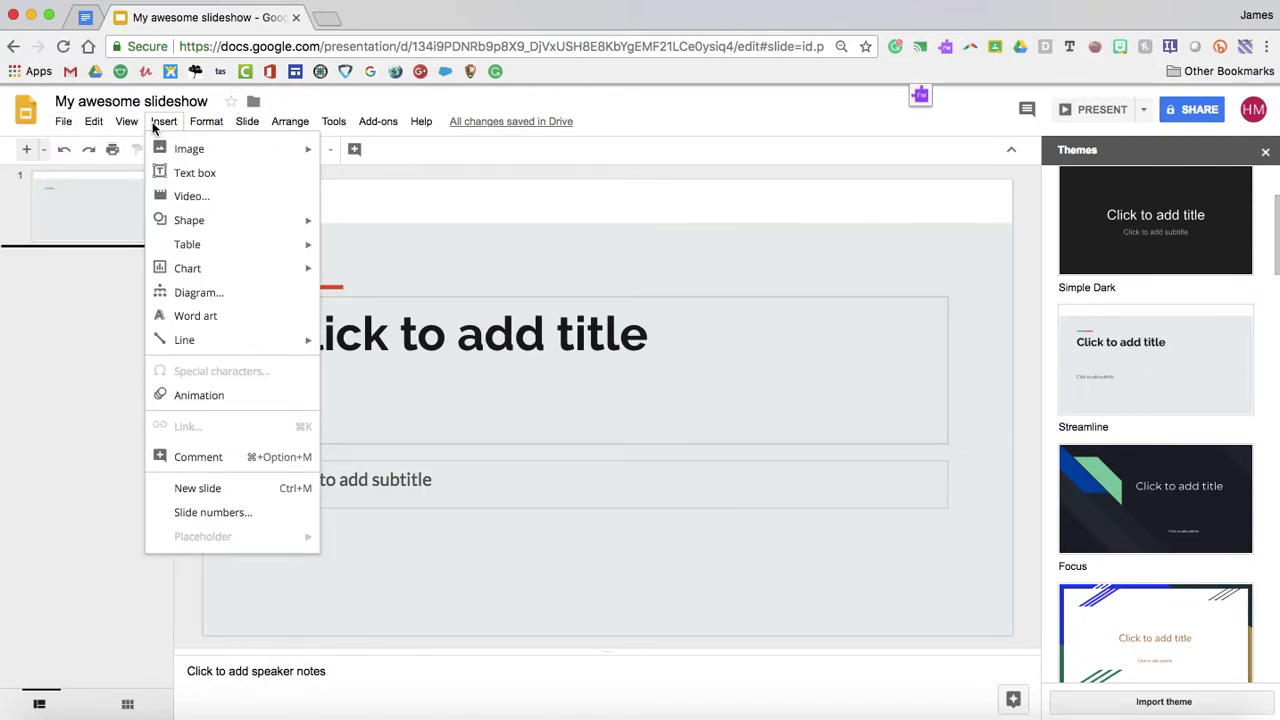
click(235, 495)
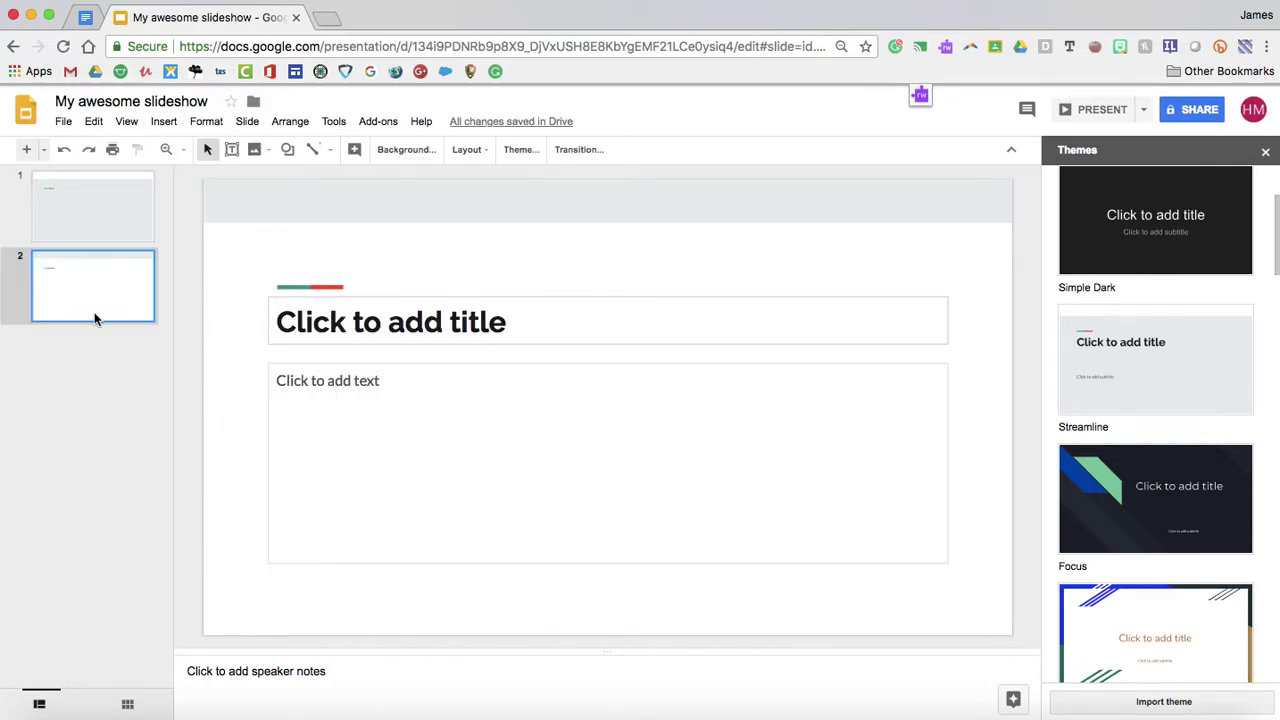
click(142, 361)
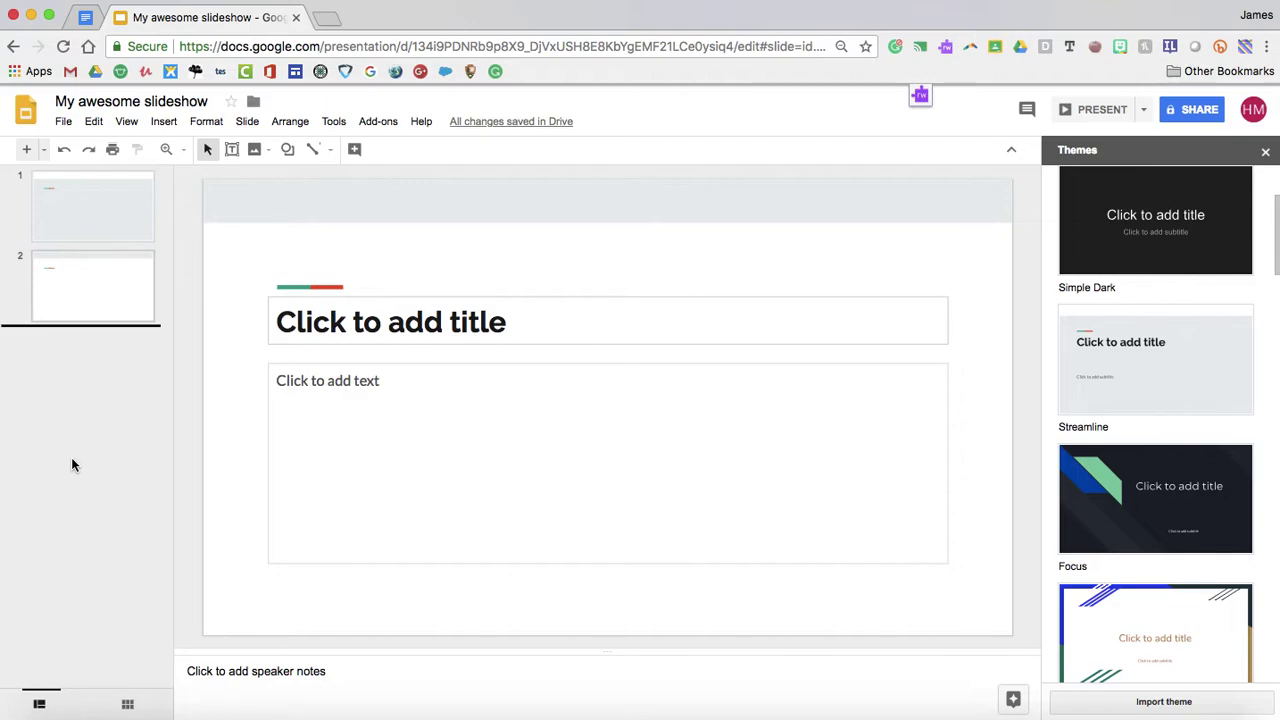
right_click(97, 459)
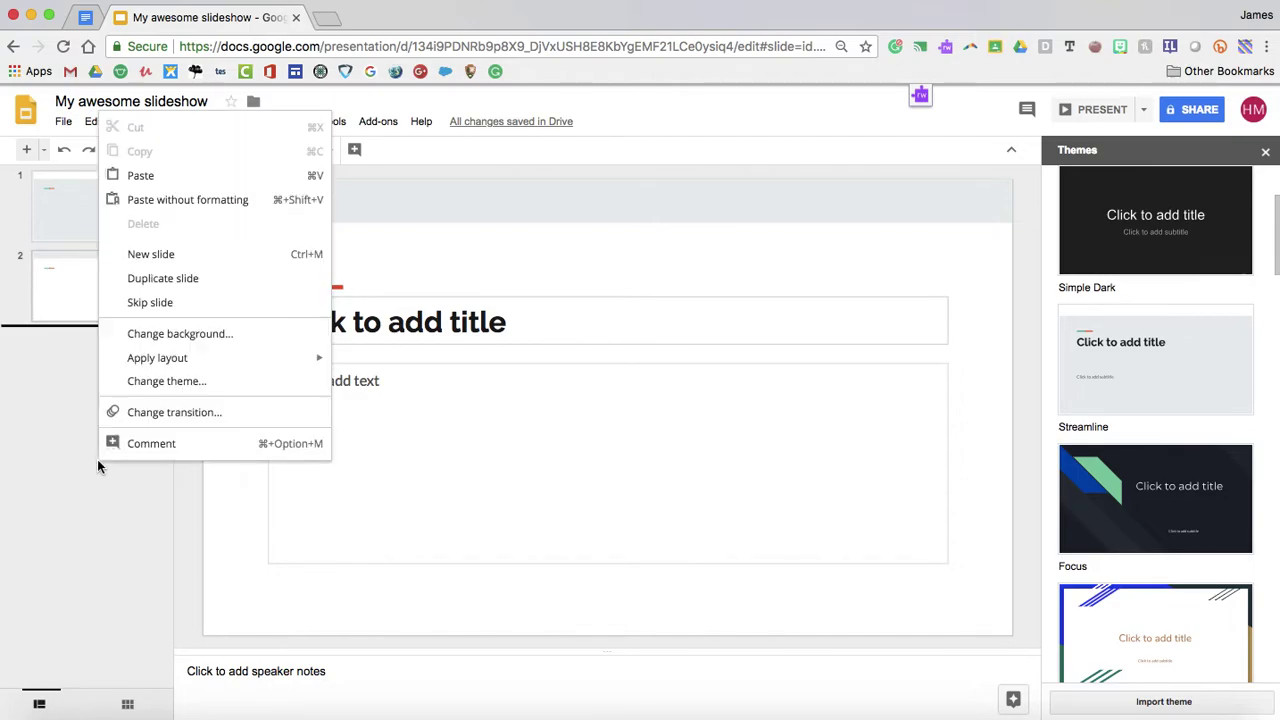
click(20, 280)
click(44, 386)
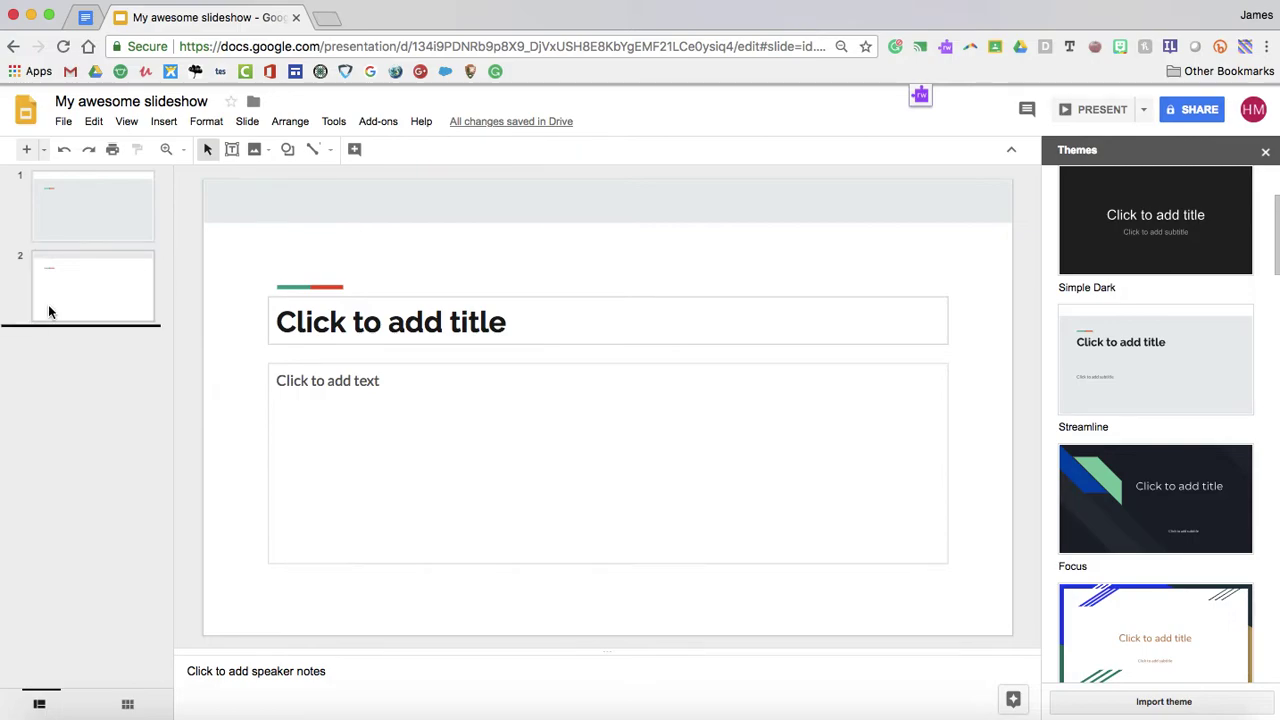
Step: Add a third slide with the default layout and a fourth slide with the Main point layout
click(28, 157)
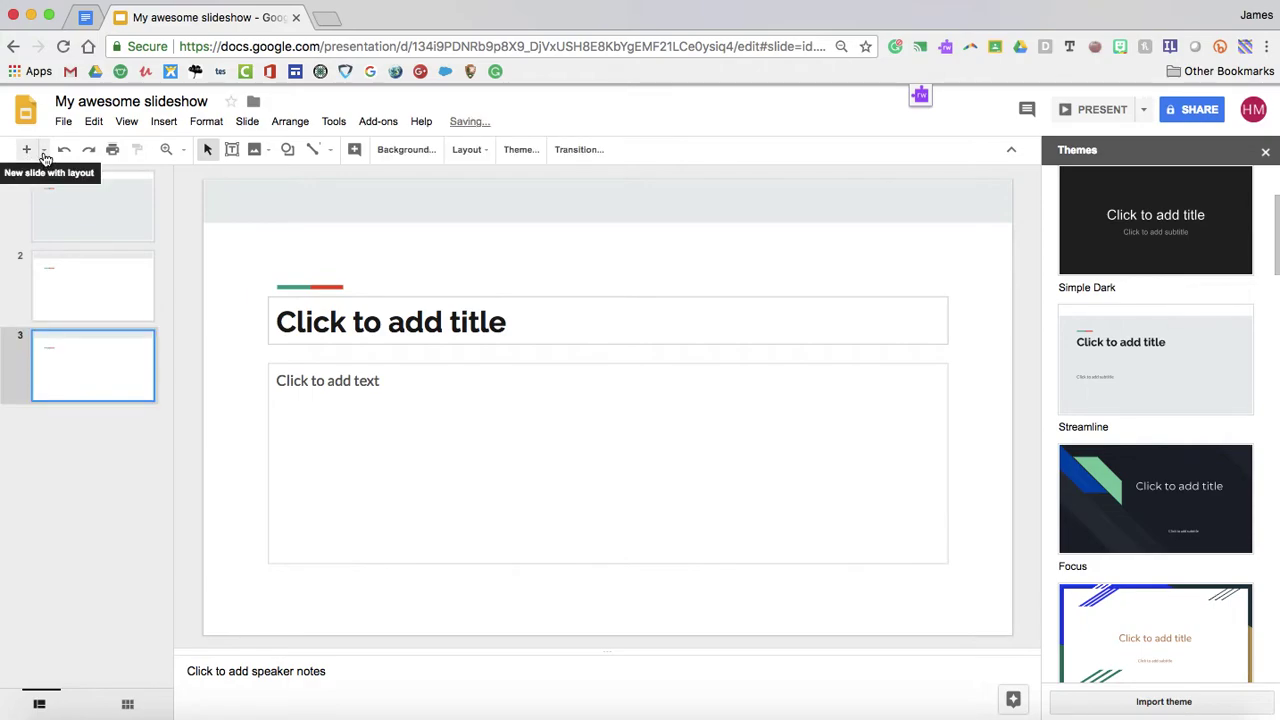
click(44, 156)
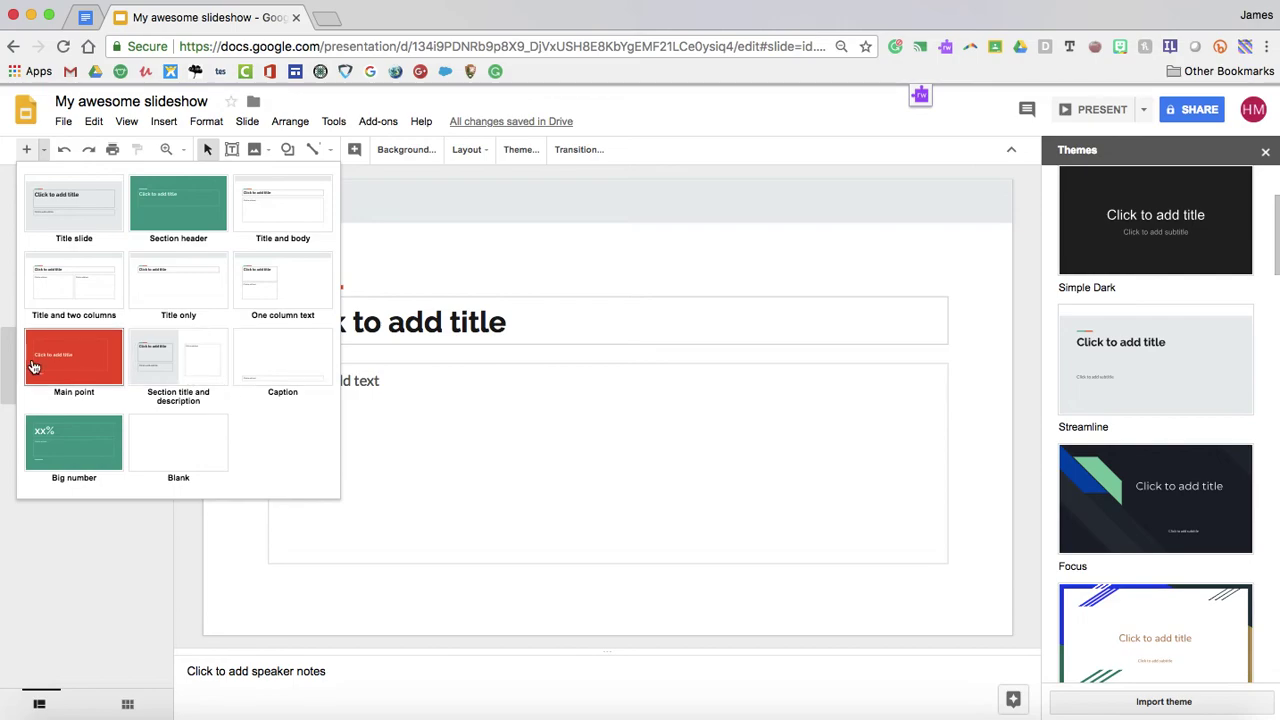
click(76, 366)
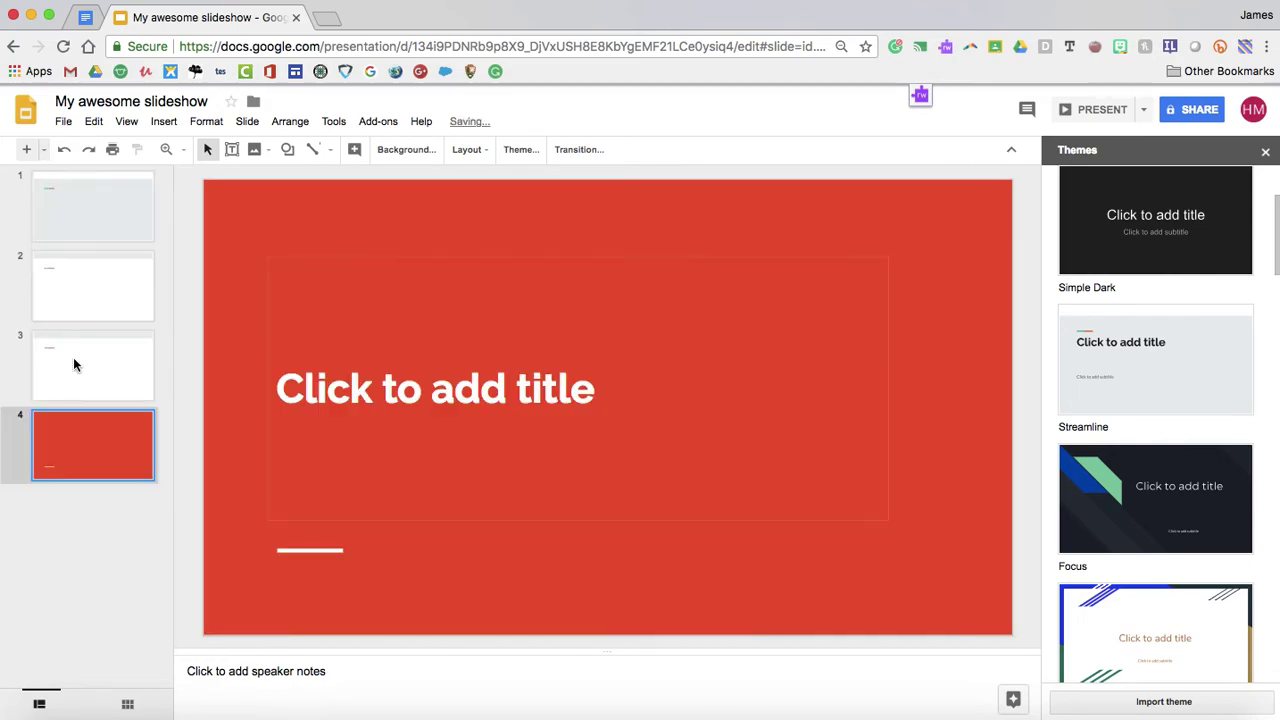
click(133, 565)
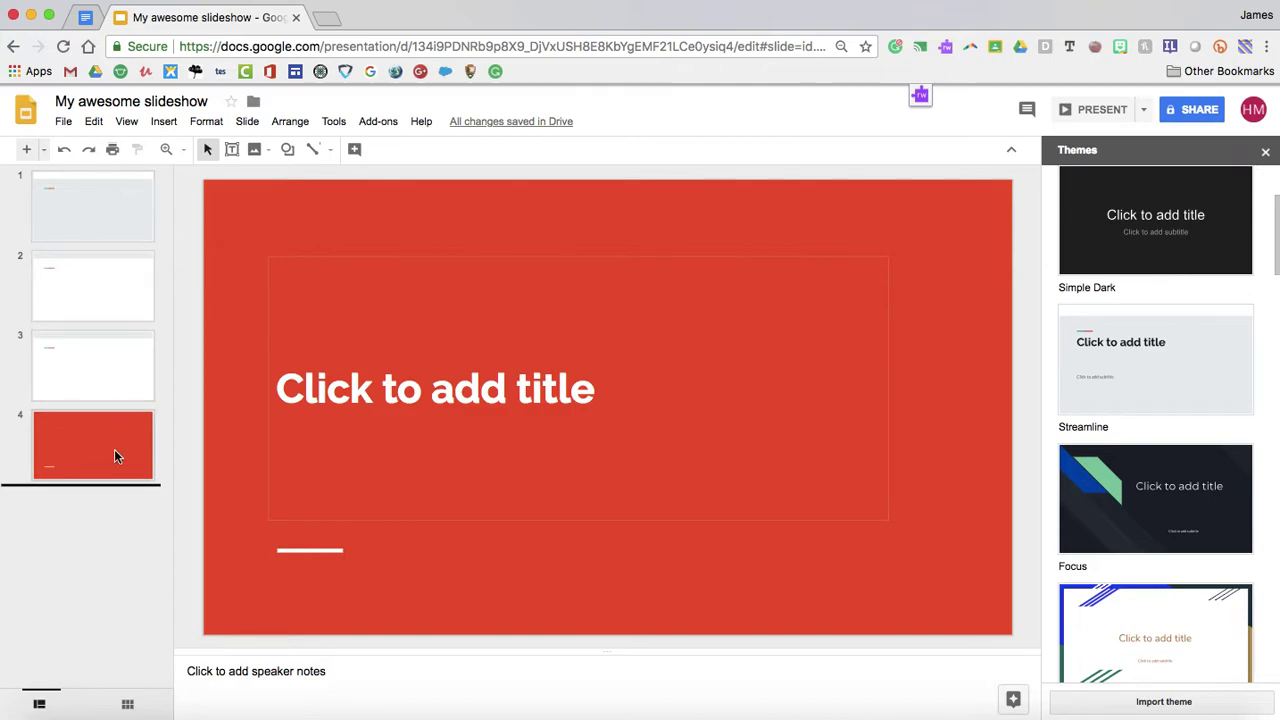
Step: Enter "Dinosaurs" as the title of the first slide
click(116, 229)
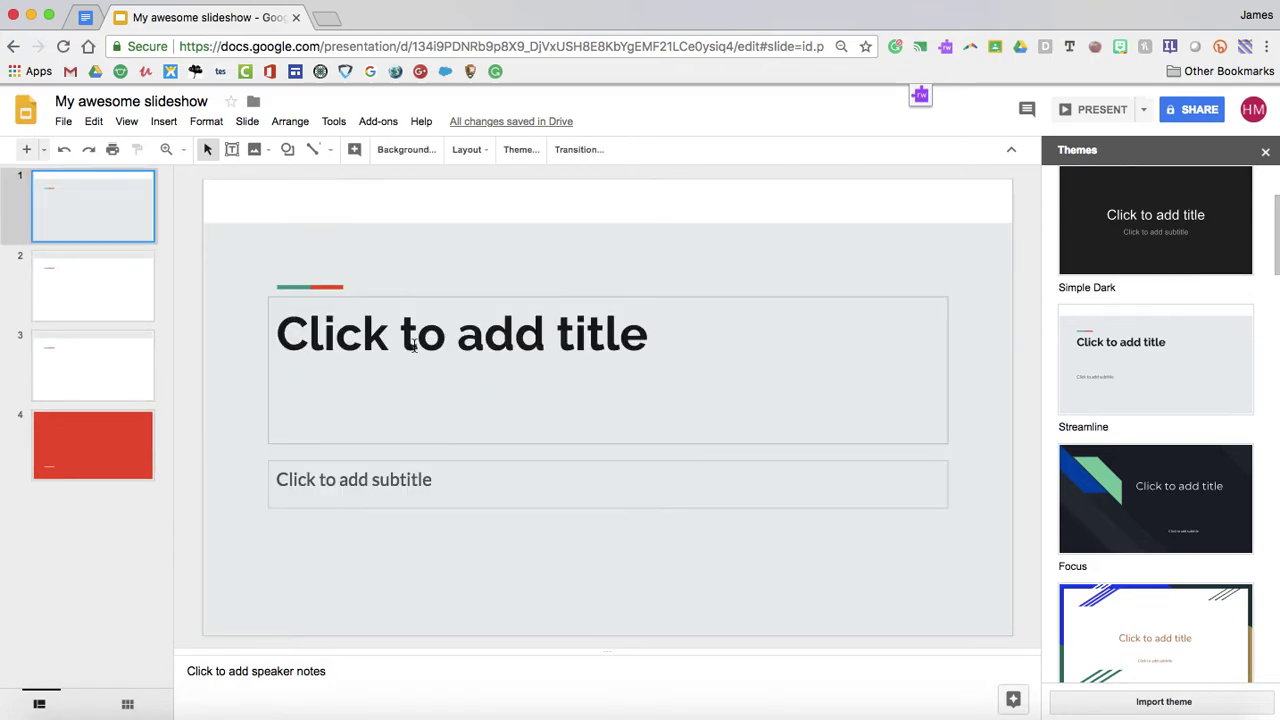
click(414, 345)
text(Din)
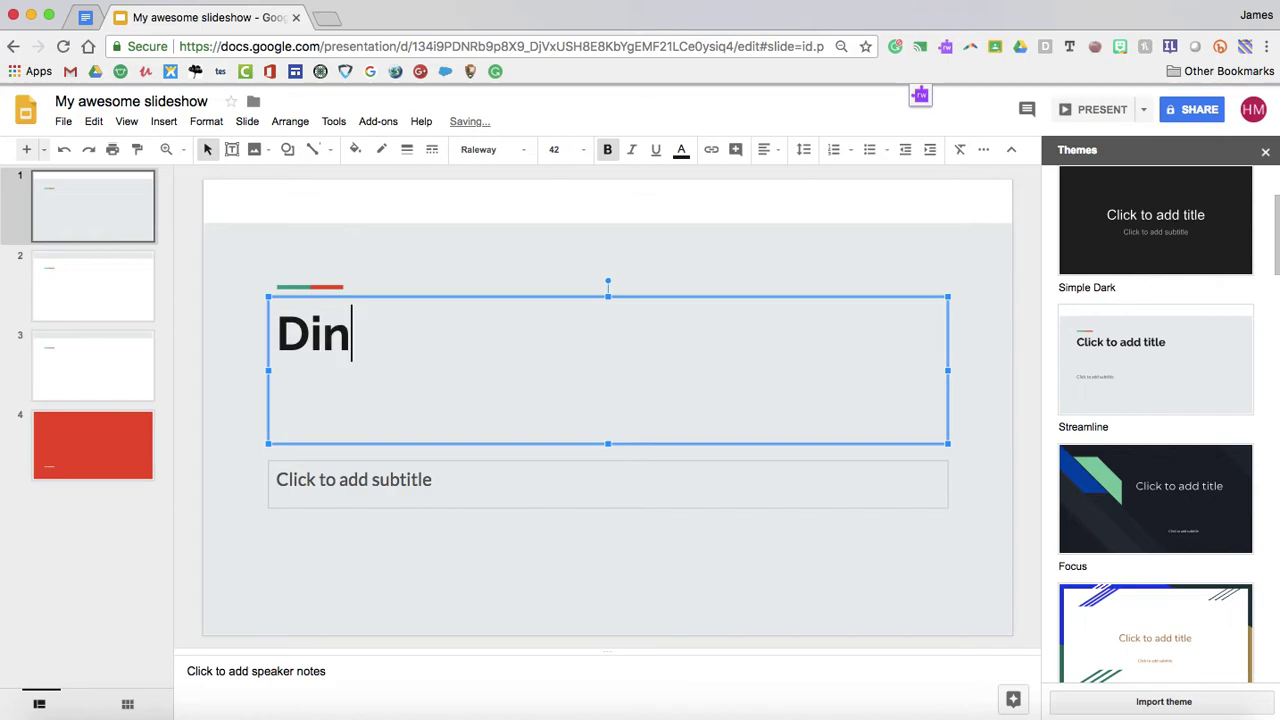
text(osaurs)
key(BackSpace)
text(rs)
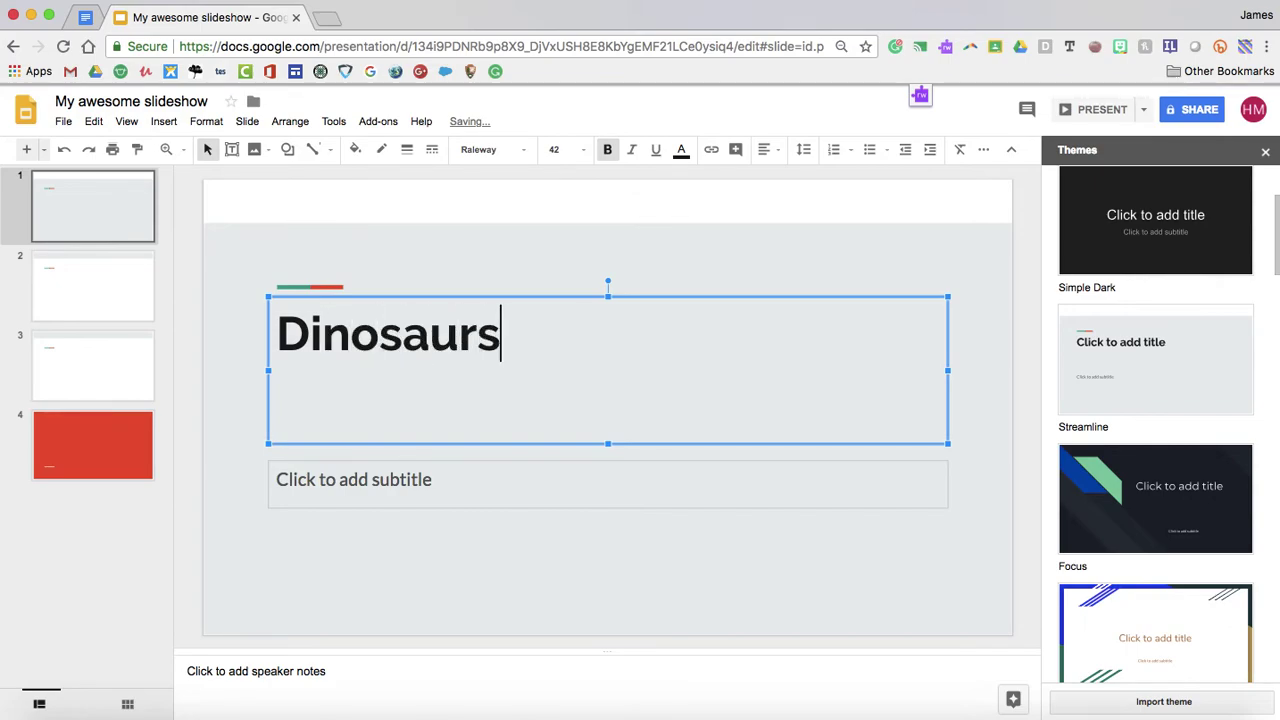
Step: Move the red Main point slide to second position and enter "Dinosaurs" as its title
click(89, 310)
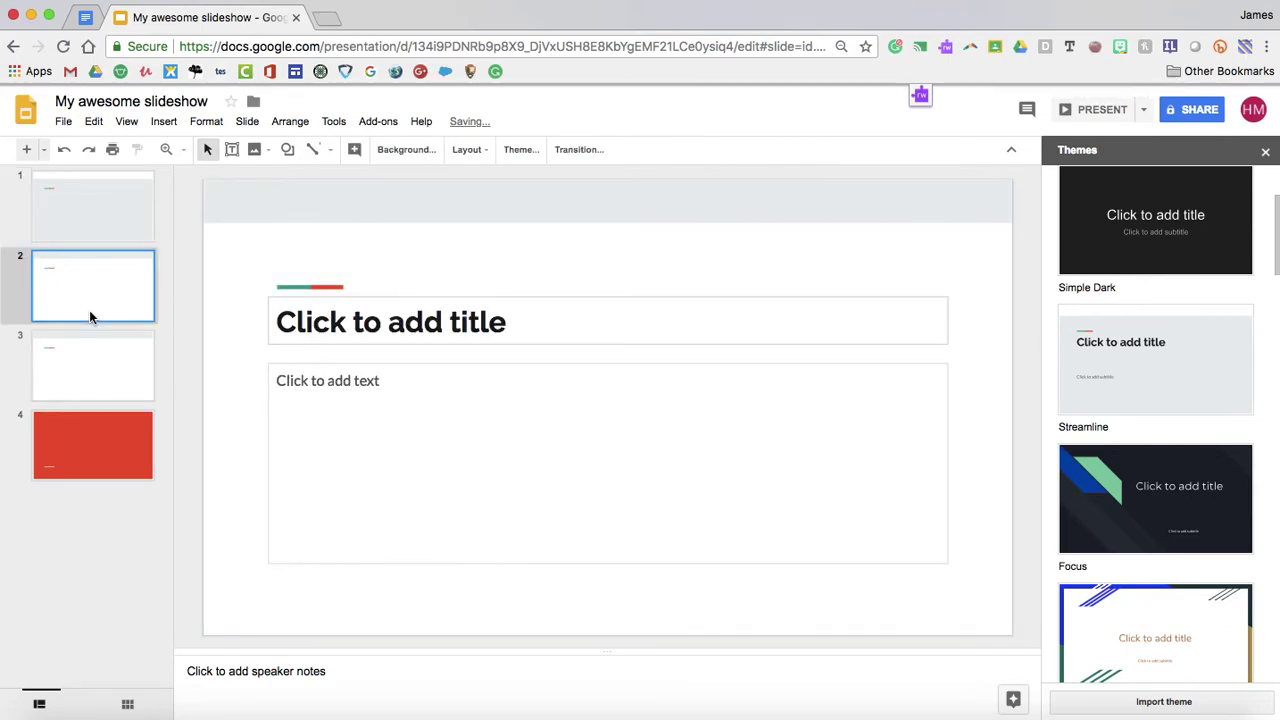
click(132, 220)
click(113, 447)
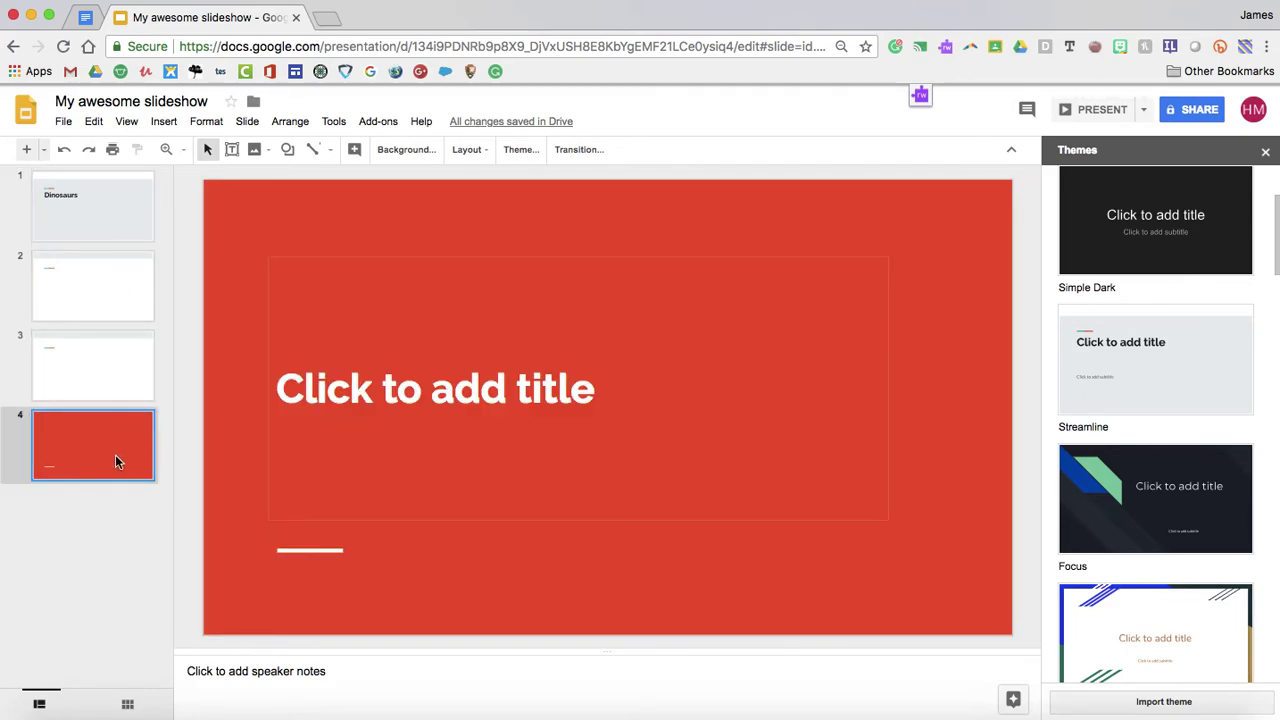
drag(115, 454, 99, 276)
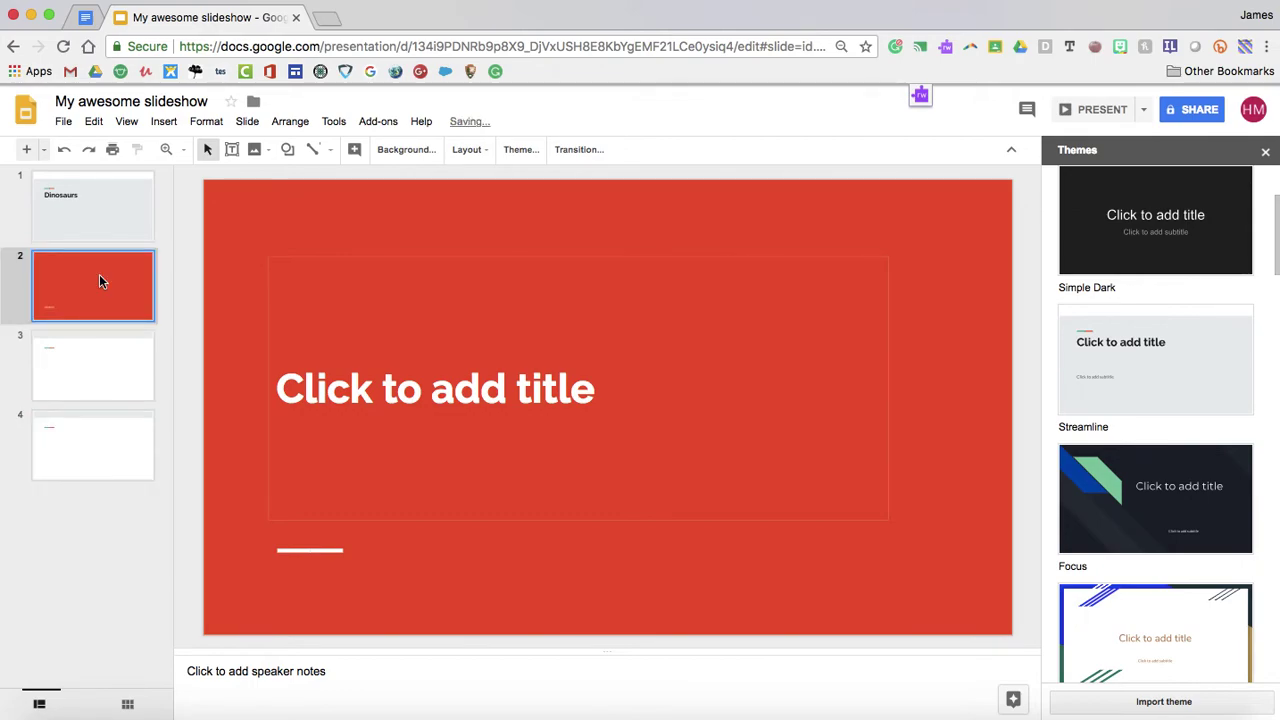
click(423, 407)
text(Dinosaurs)
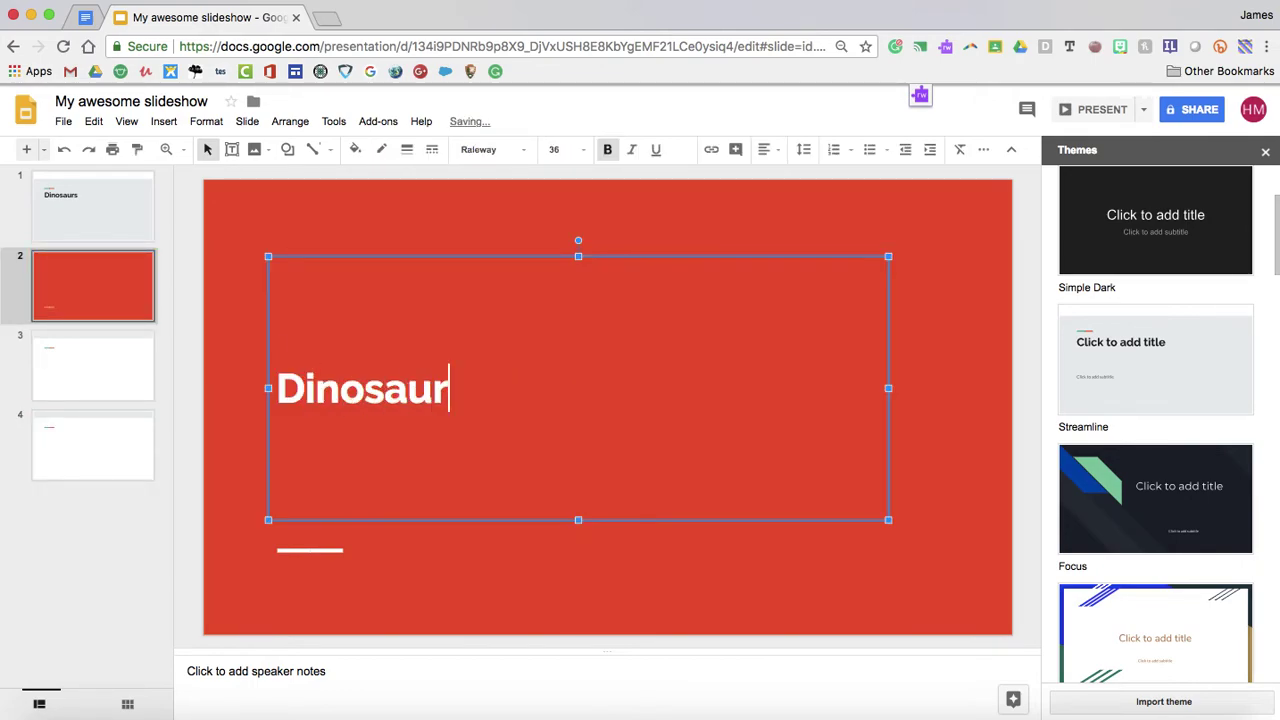